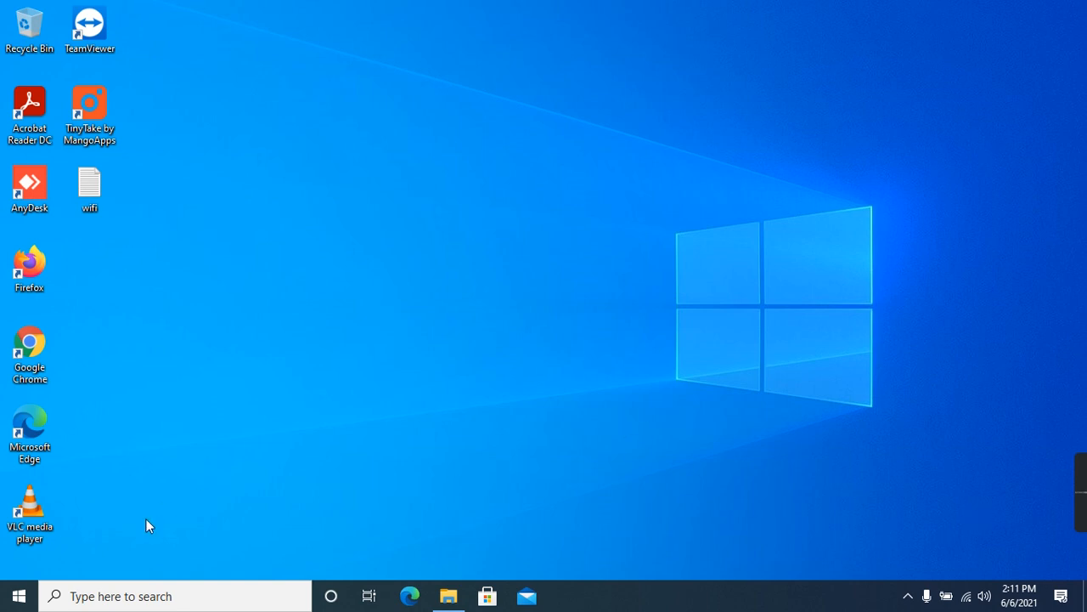
Step: Open Disk Management and maximize its window
{"action": "right_click", "coordinate": [17, 598]}
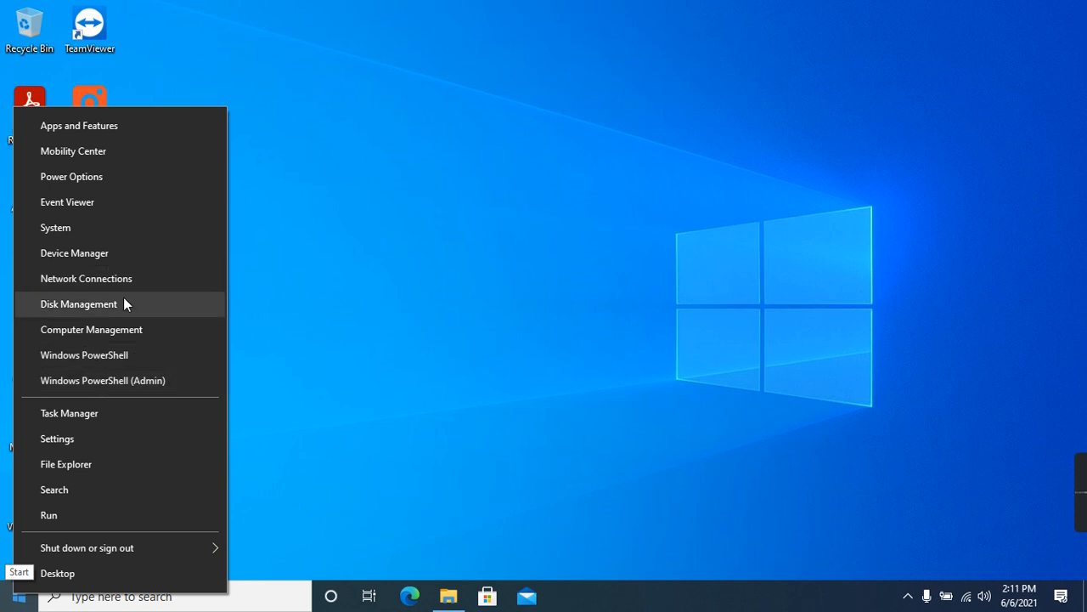
{"action": "left_click", "coordinate": [100, 316]}
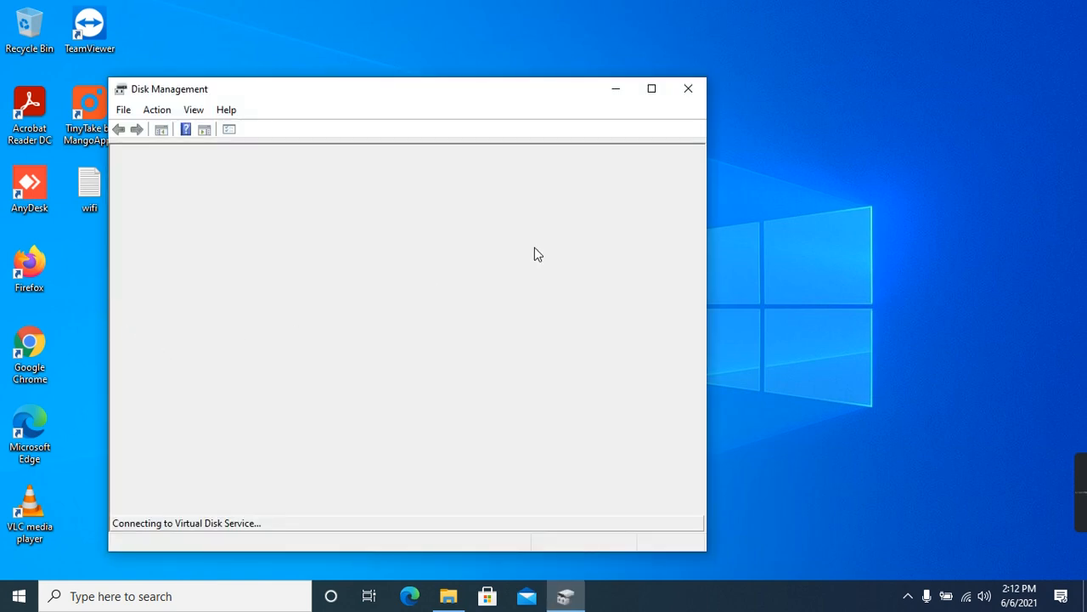
{"action": "left_click", "coordinate": [651, 91]}
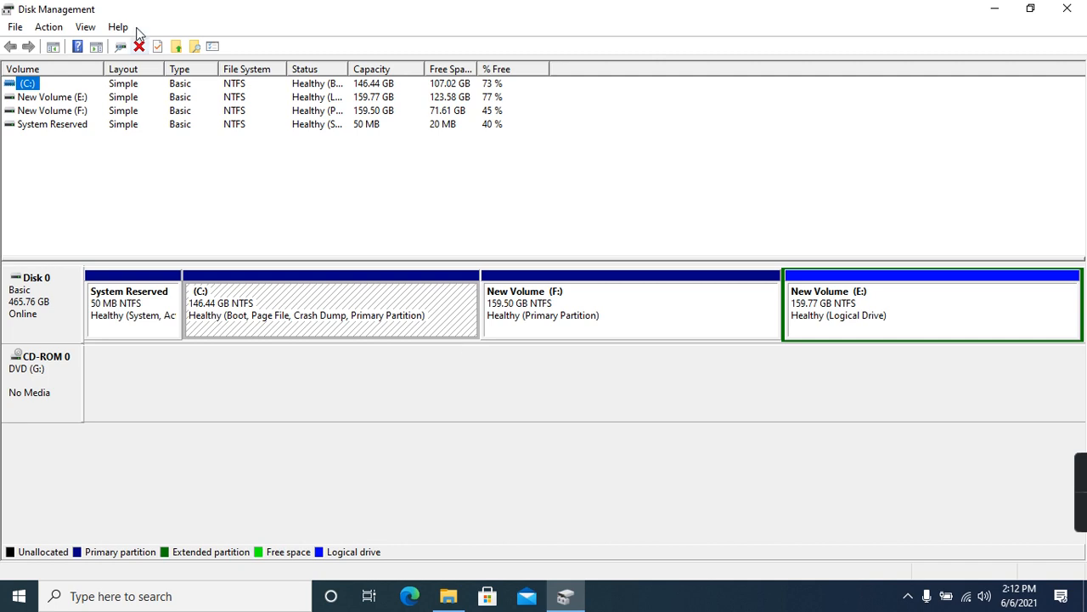
Step: Start creating a virtual hard disk and set its file location to samba.vhd on Local Disk (C:)
{"action": "left_click", "coordinate": [58, 27]}
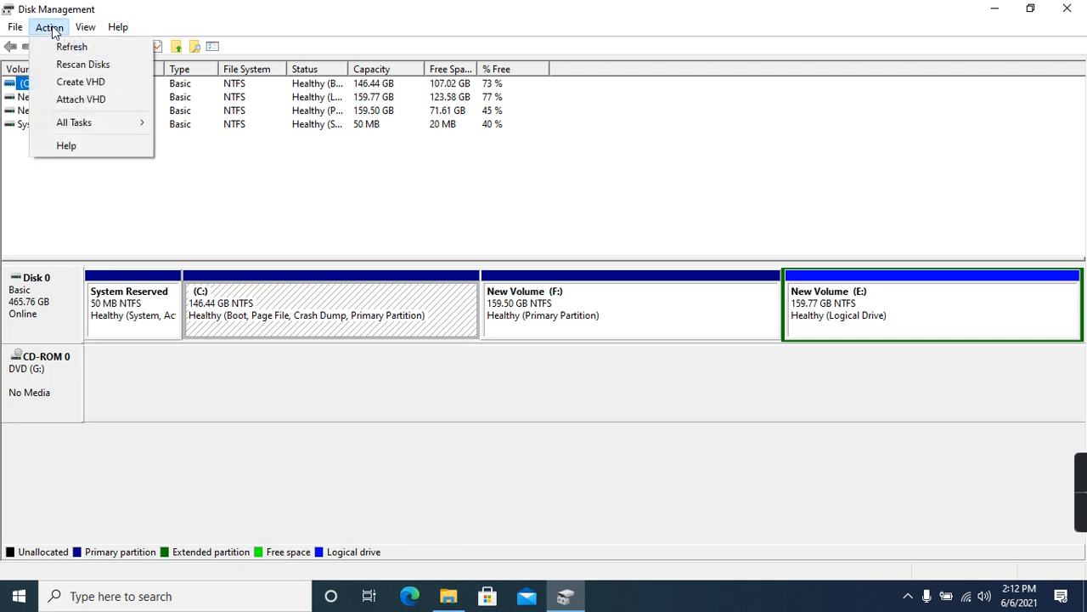
{"action": "left_click", "coordinate": [81, 81]}
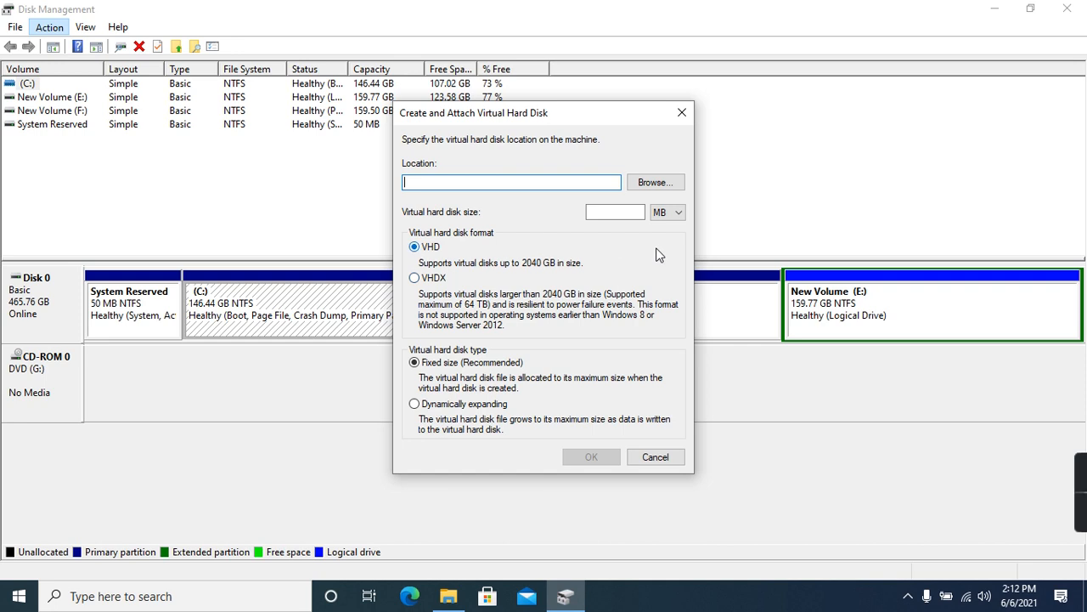
{"action": "left_click", "coordinate": [652, 183]}
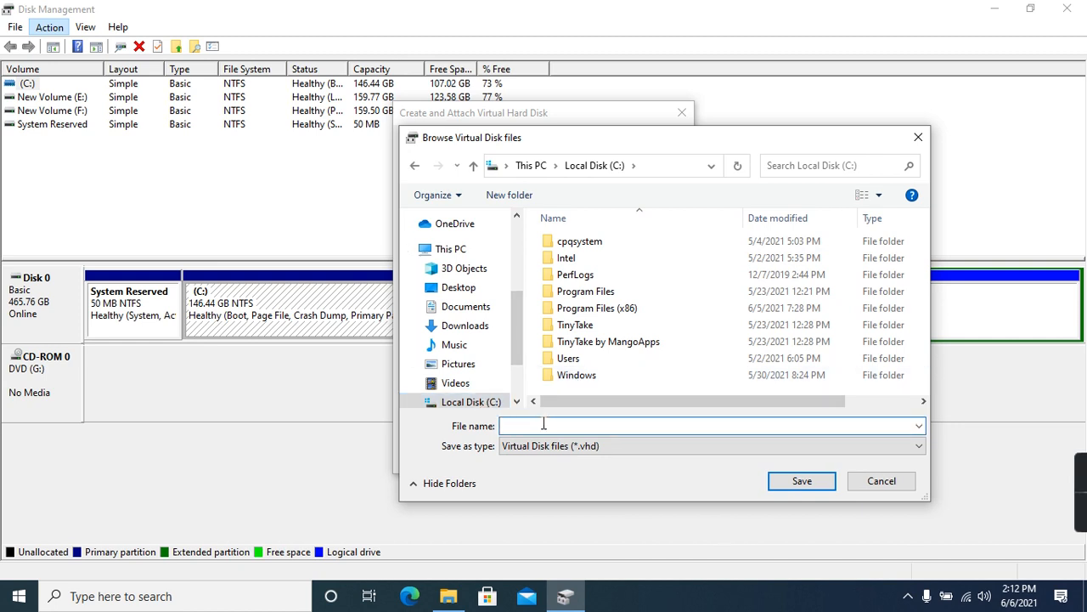
{"action": "type", "text": "samba"}
{"action": "left_click", "coordinate": [793, 488]}
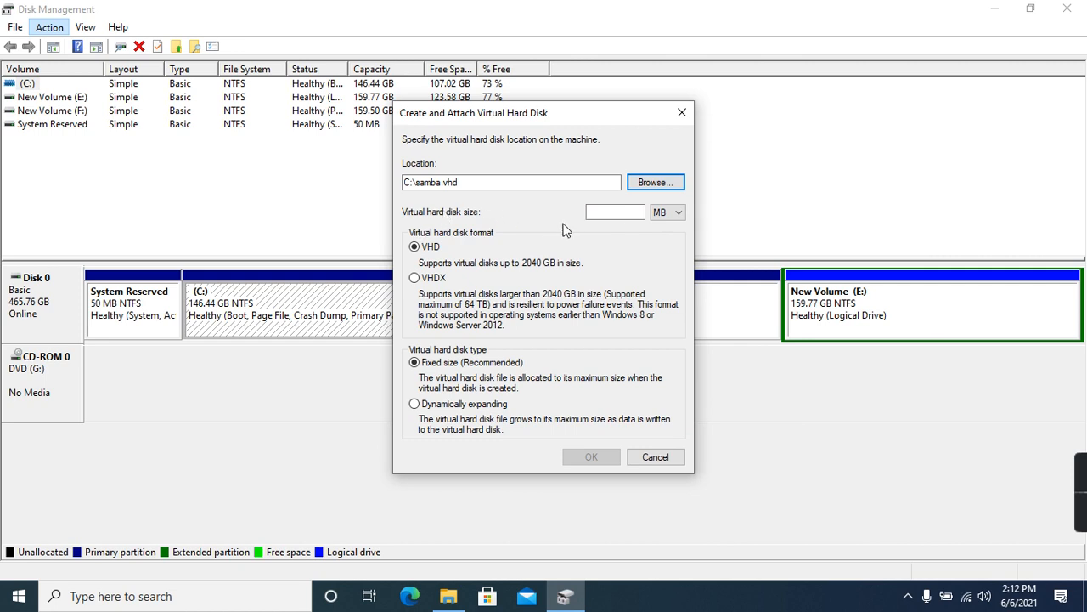
Step: Set the virtual hard disk size to 5 GB
{"action": "left_click", "coordinate": [666, 212]}
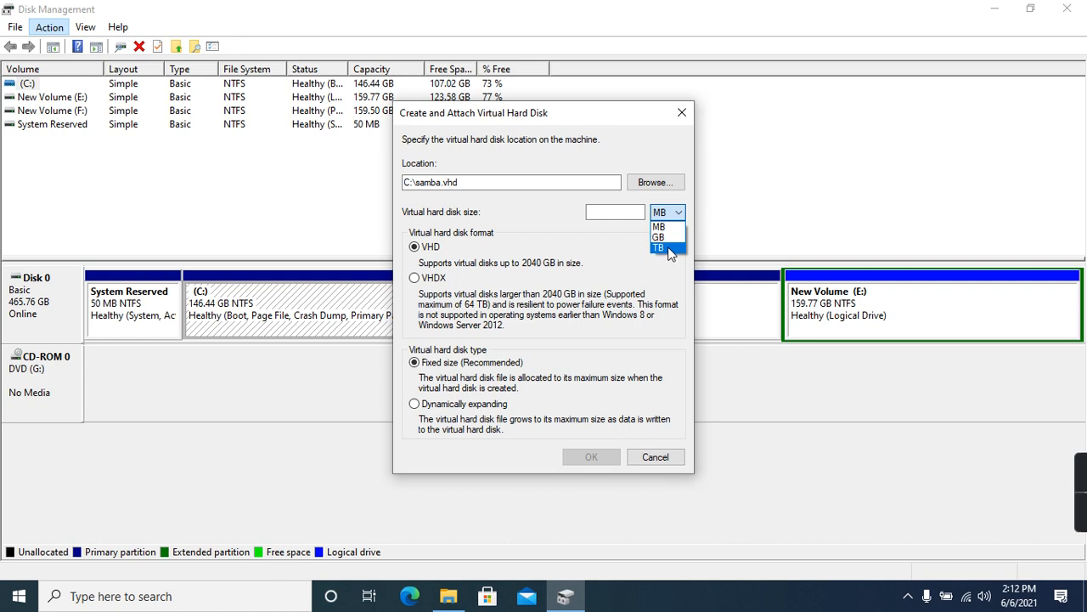
{"action": "left_click", "coordinate": [666, 238]}
{"action": "left_click", "coordinate": [635, 214]}
{"action": "type", "text": "5"}
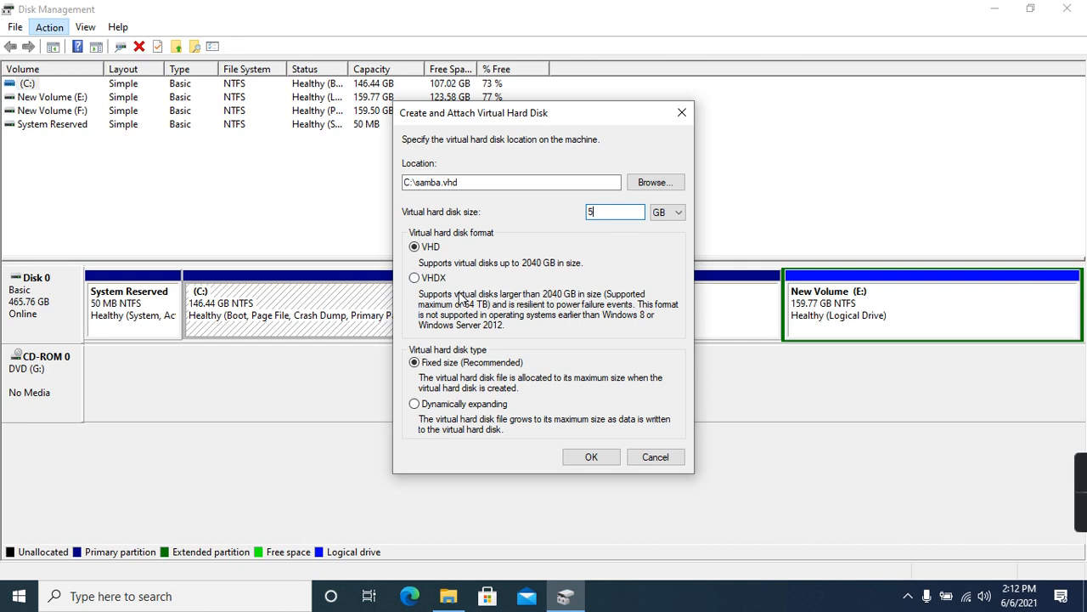
Step: Choose the VHD format and the fixed size type, and create the virtual hard disk
{"action": "left_click", "coordinate": [415, 279]}
{"action": "left_click", "coordinate": [415, 247]}
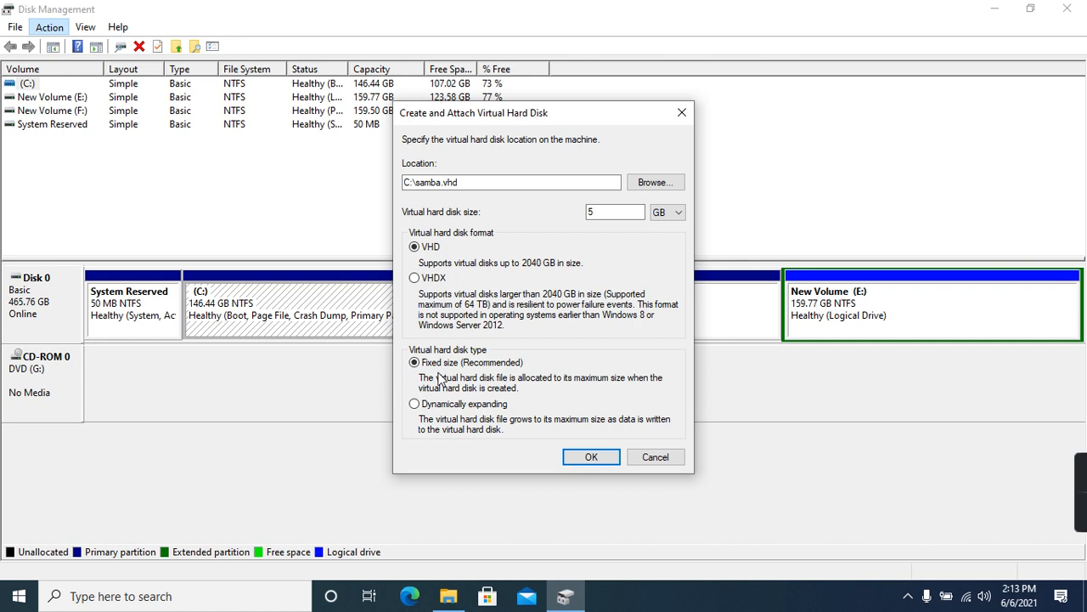
{"action": "left_click", "coordinate": [415, 404]}
{"action": "left_click", "coordinate": [420, 364]}
{"action": "left_click", "coordinate": [595, 458]}
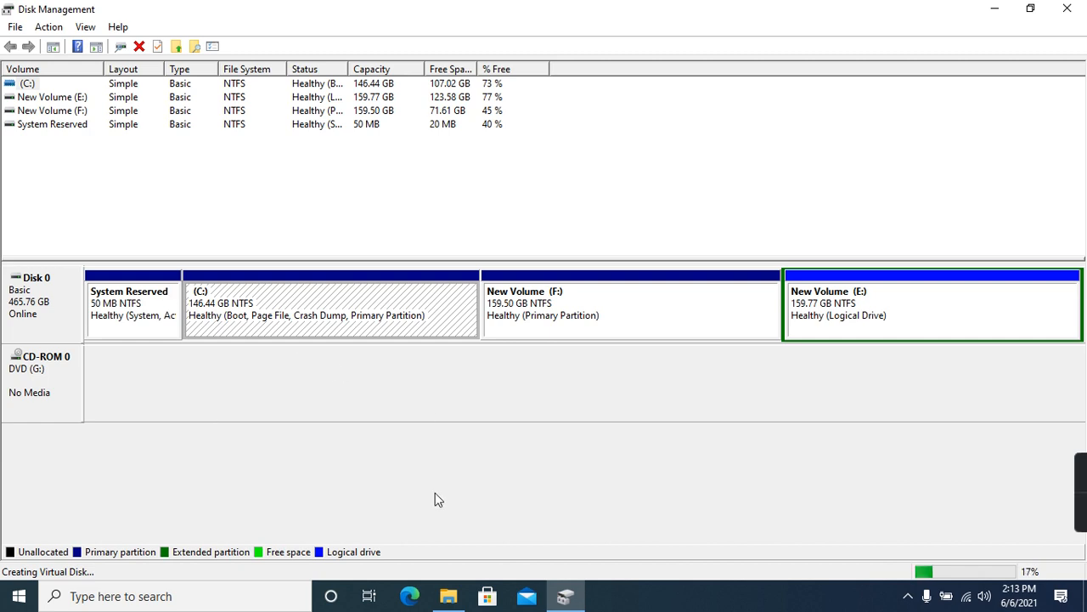
Step: Switch to File Explorer, check the drives listed under This PC, and return to Disk Management
{"action": "left_click", "coordinate": [450, 591]}
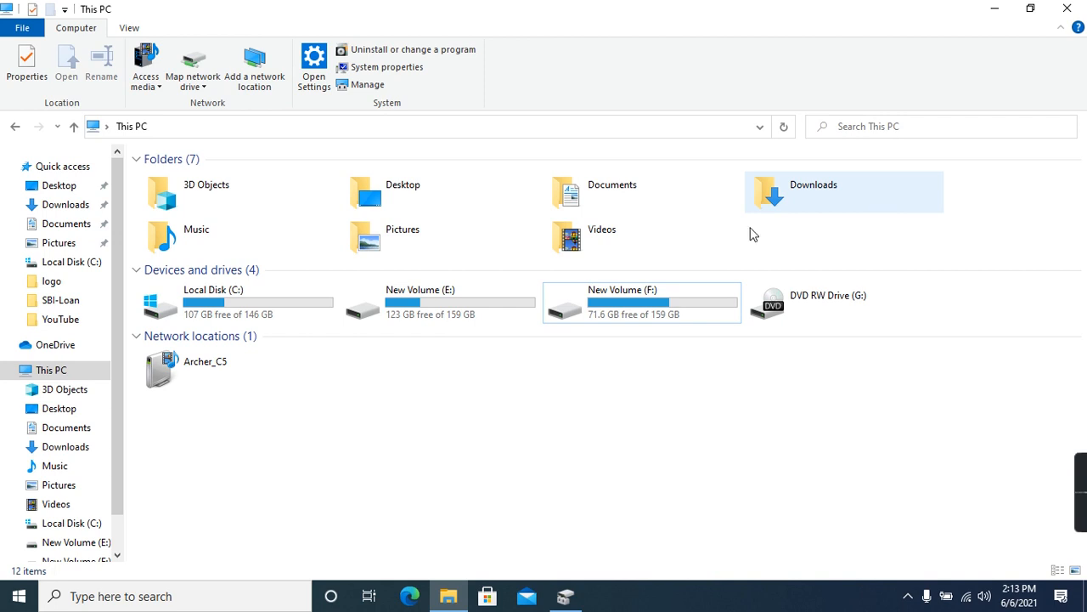
{"action": "left_click", "coordinate": [68, 370]}
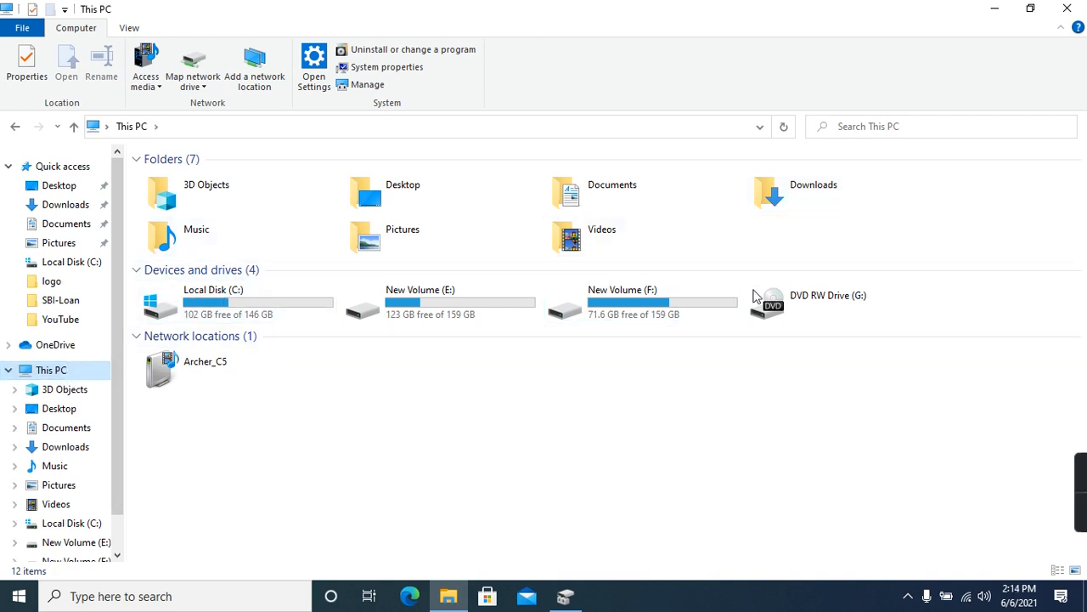
{"action": "left_click", "coordinate": [243, 307]}
{"action": "left_click", "coordinate": [430, 313]}
{"action": "left_click", "coordinate": [631, 290]}
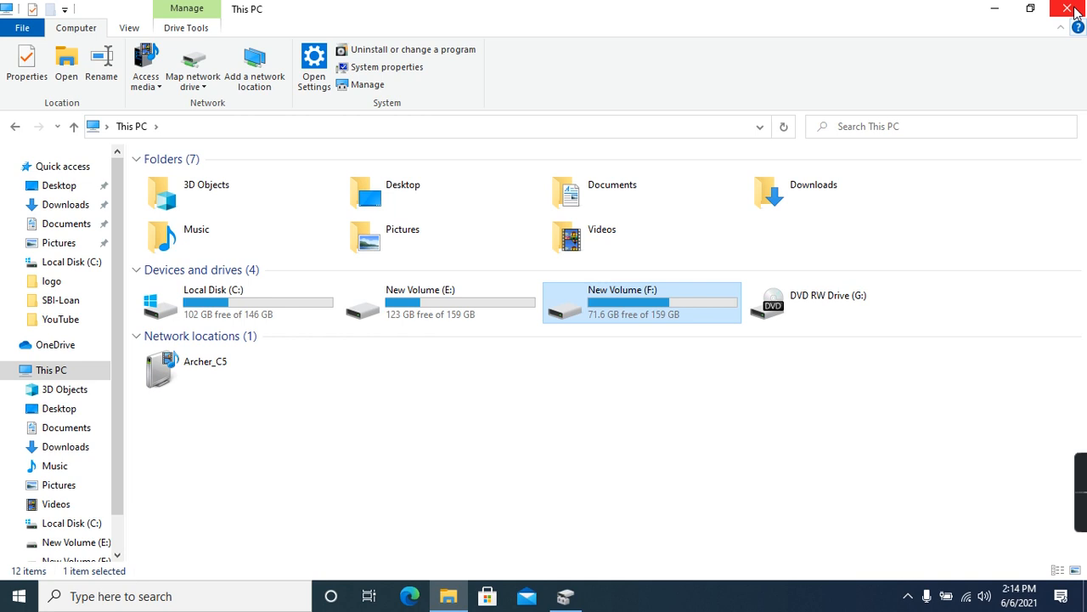
{"action": "left_click", "coordinate": [995, 8]}
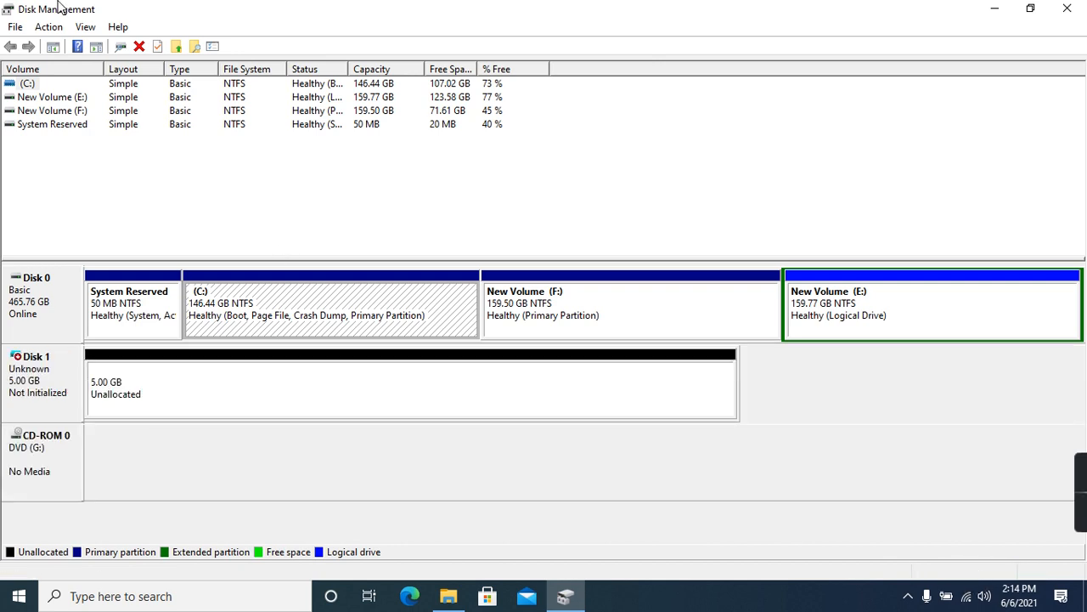
Step: Initialize Disk 1 with the MBR (Master Boot Record) partition style
{"action": "left_click", "coordinate": [42, 382]}
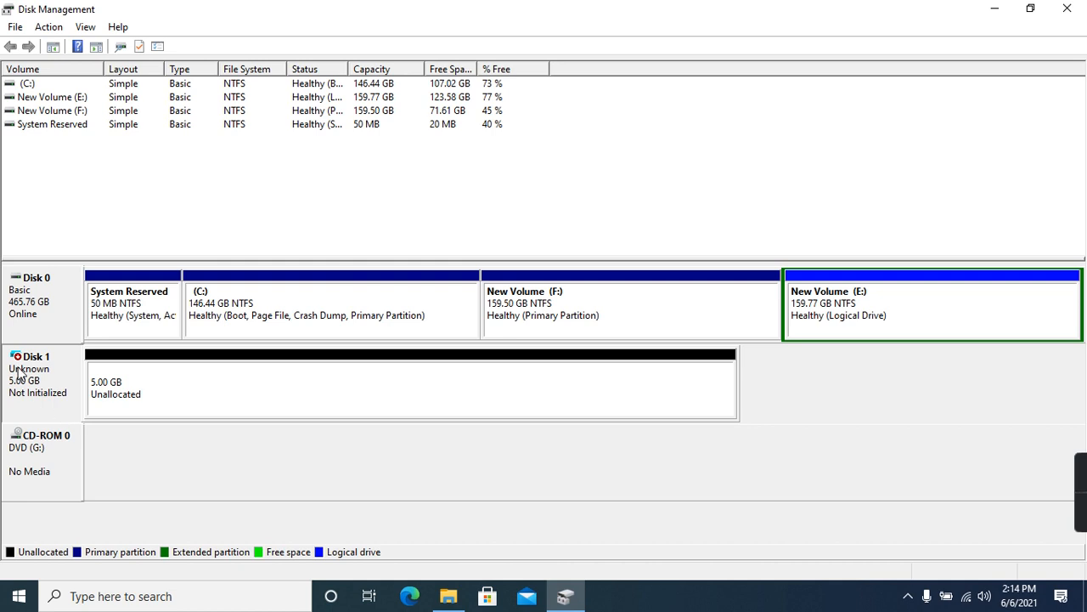
{"action": "right_click", "coordinate": [24, 369]}
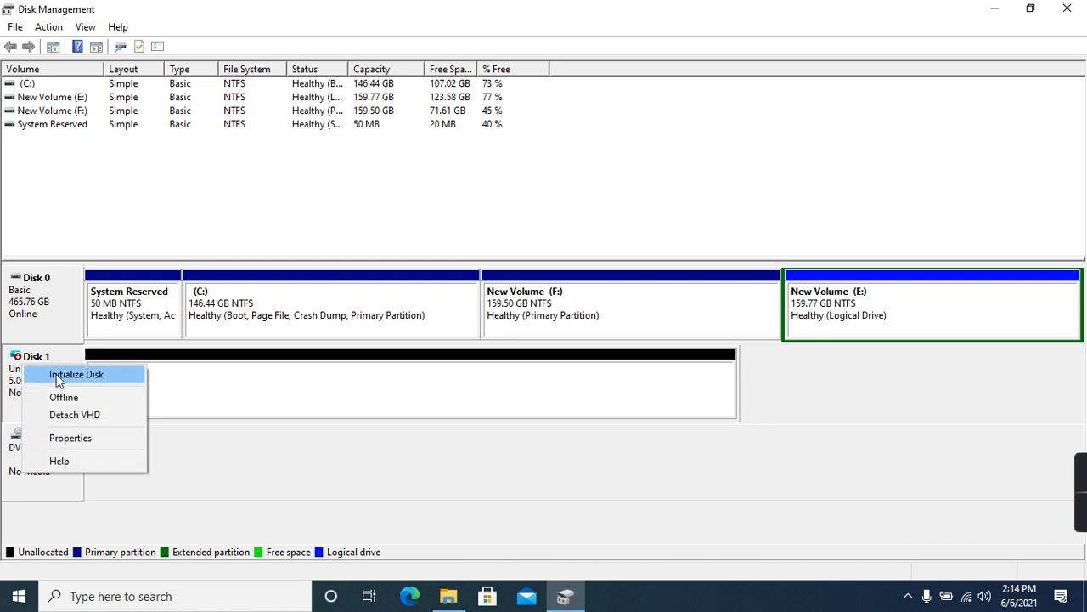
{"action": "left_click", "coordinate": [59, 375]}
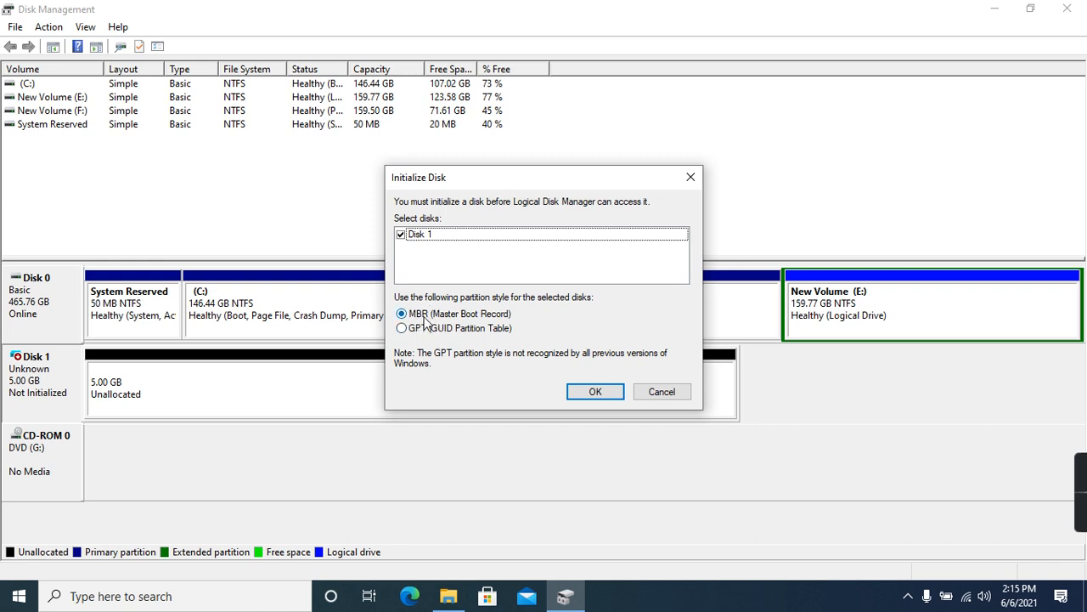
{"action": "left_click", "coordinate": [575, 389]}
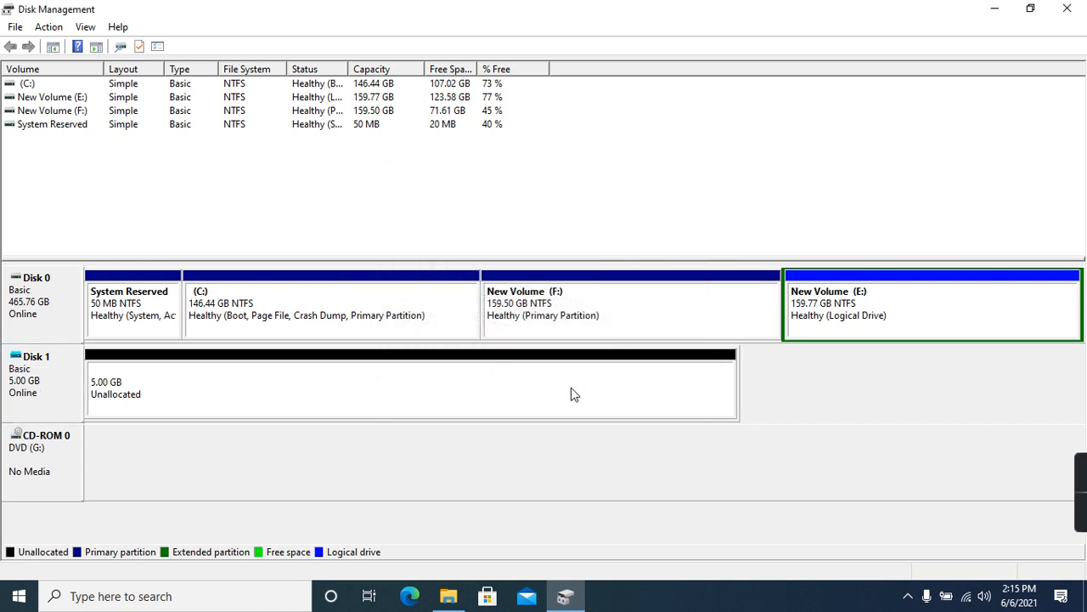
Step: Start a new simple volume on Disk 1's unallocated space, using the full 5117 MB and drive letter N
{"action": "right_click", "coordinate": [131, 384]}
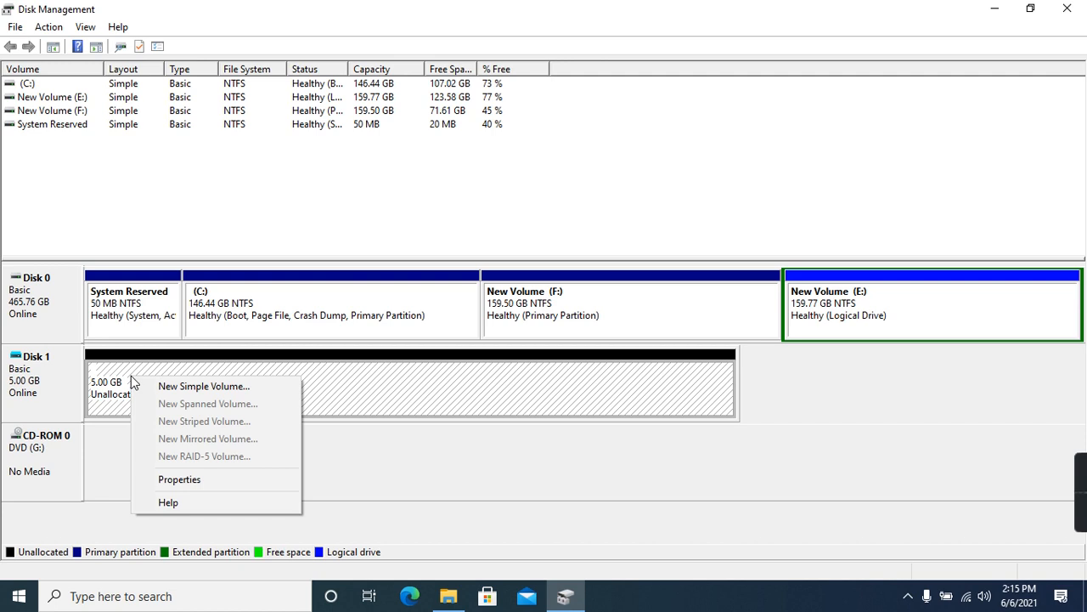
{"action": "left_click", "coordinate": [161, 386]}
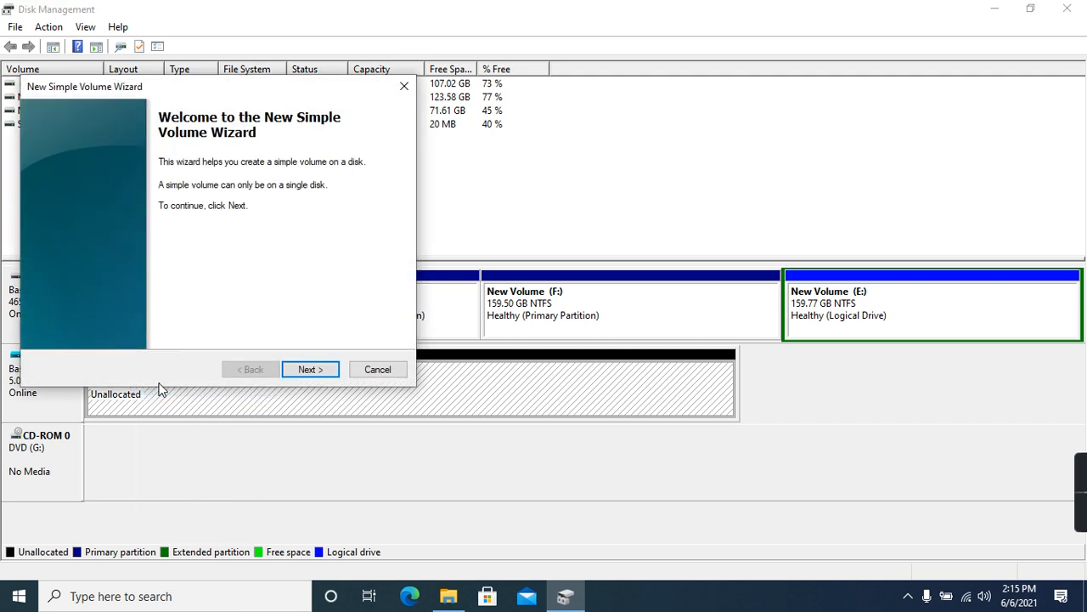
{"action": "left_click", "coordinate": [310, 372]}
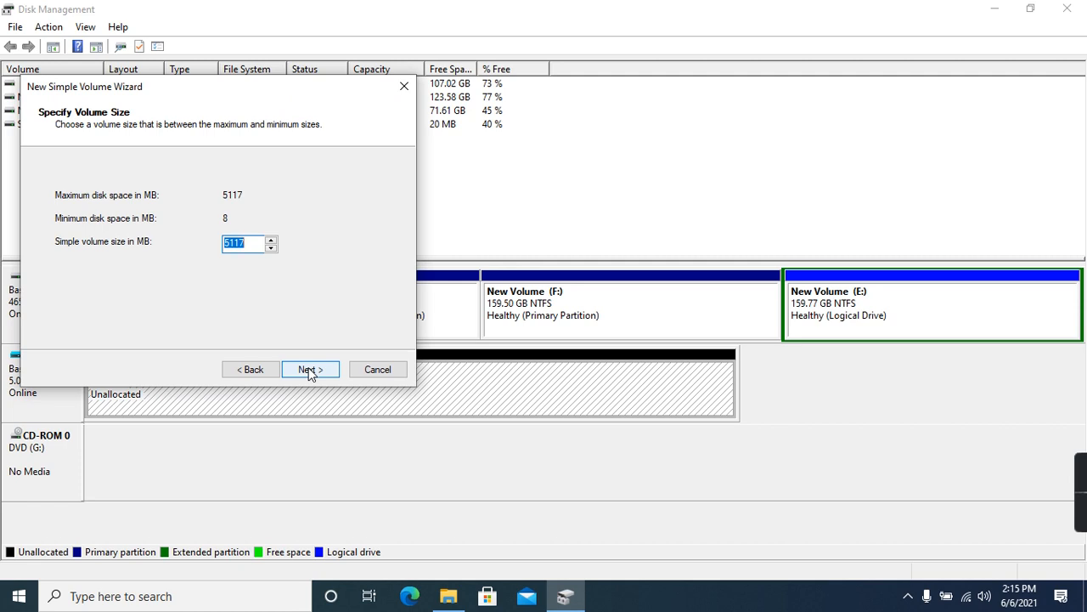
{"action": "left_click", "coordinate": [311, 370]}
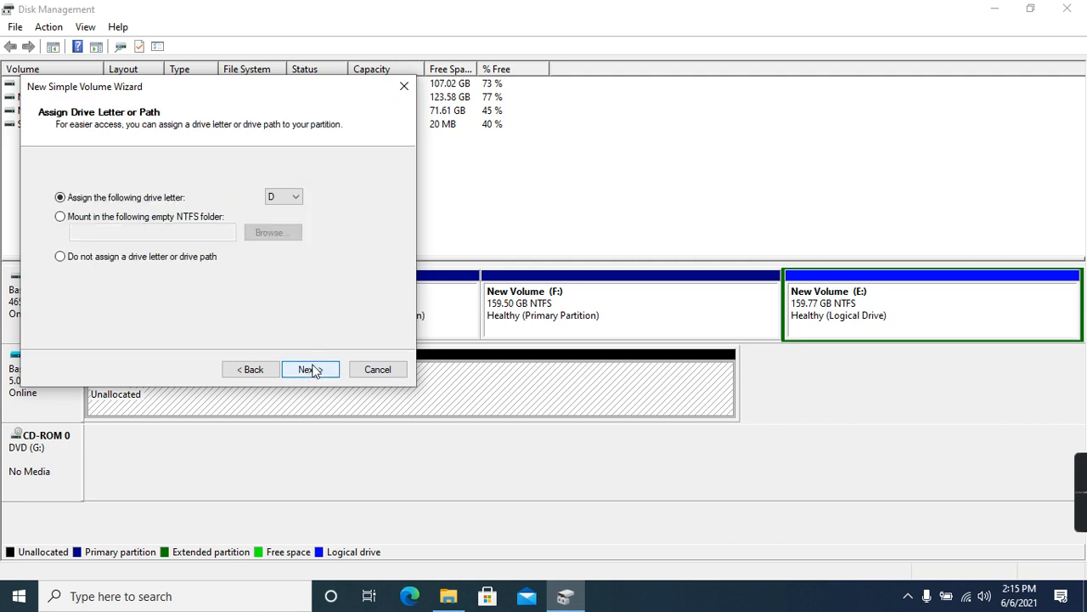
{"action": "left_click", "coordinate": [292, 199]}
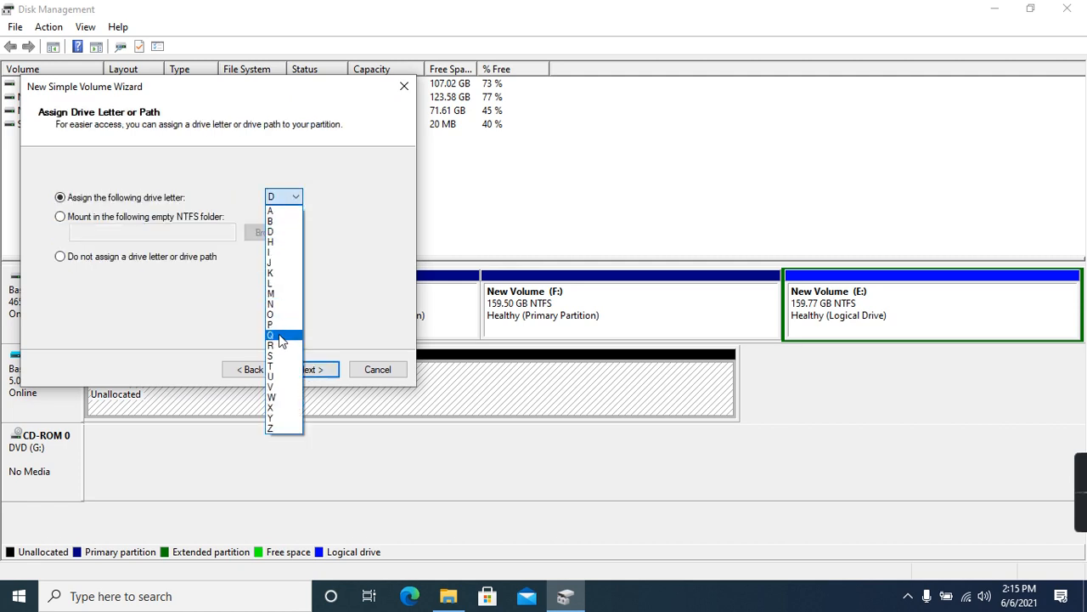
{"action": "left_click", "coordinate": [283, 304]}
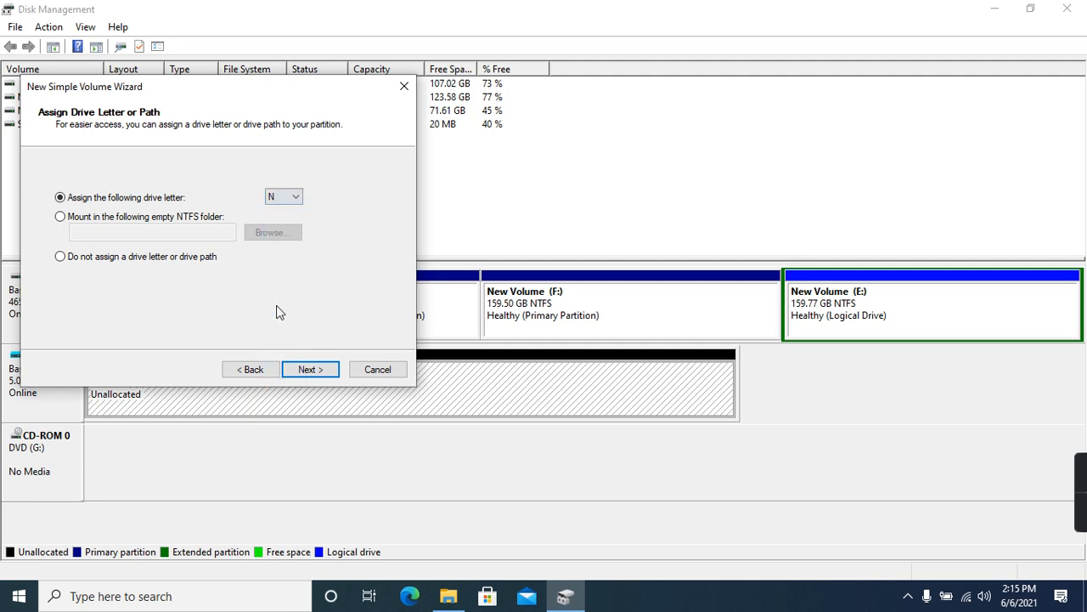
Step: Label the volume VHD, keep the NTFS quick format settings, and finish creating it
{"action": "left_click", "coordinate": [310, 369]}
{"action": "left_click_drag", "start_coordinate": [255, 273], "coordinate": [199, 274]}
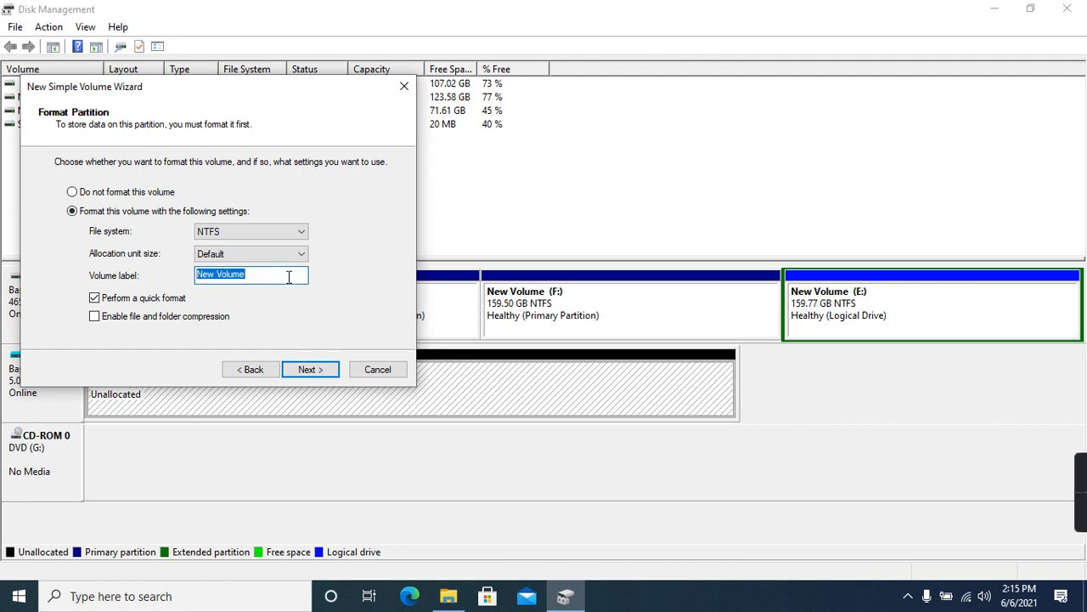
{"action": "type", "text": "VHD"}
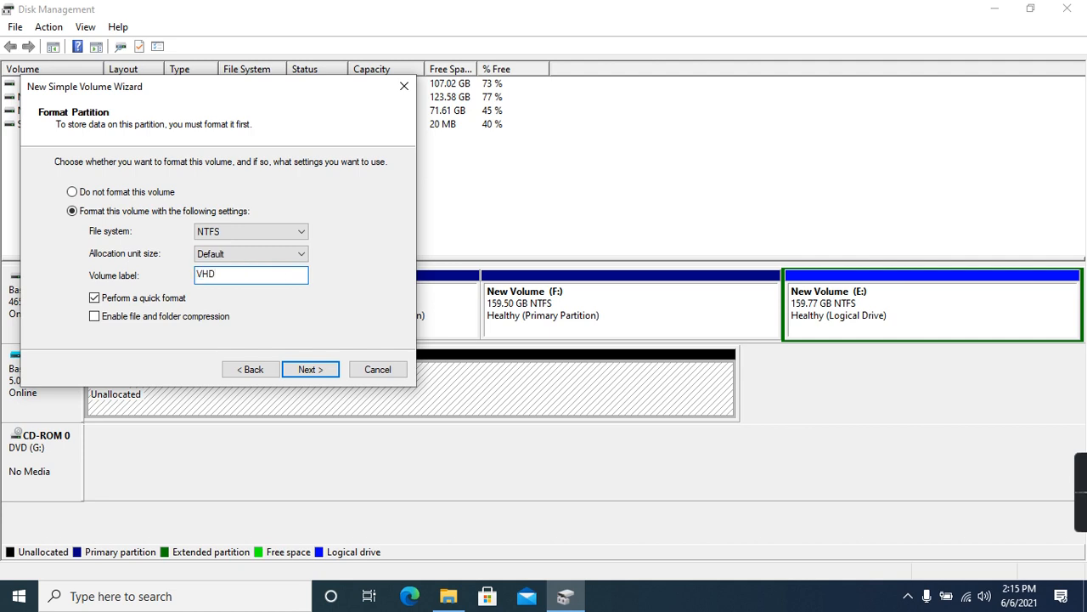
{"action": "left_click", "coordinate": [311, 369]}
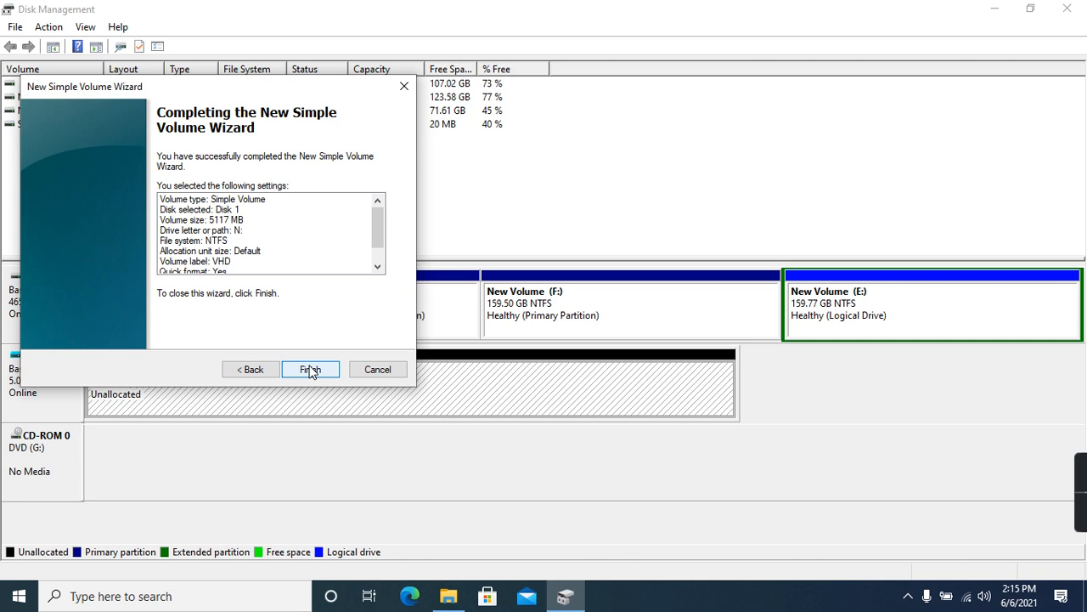
{"action": "left_click", "coordinate": [311, 369]}
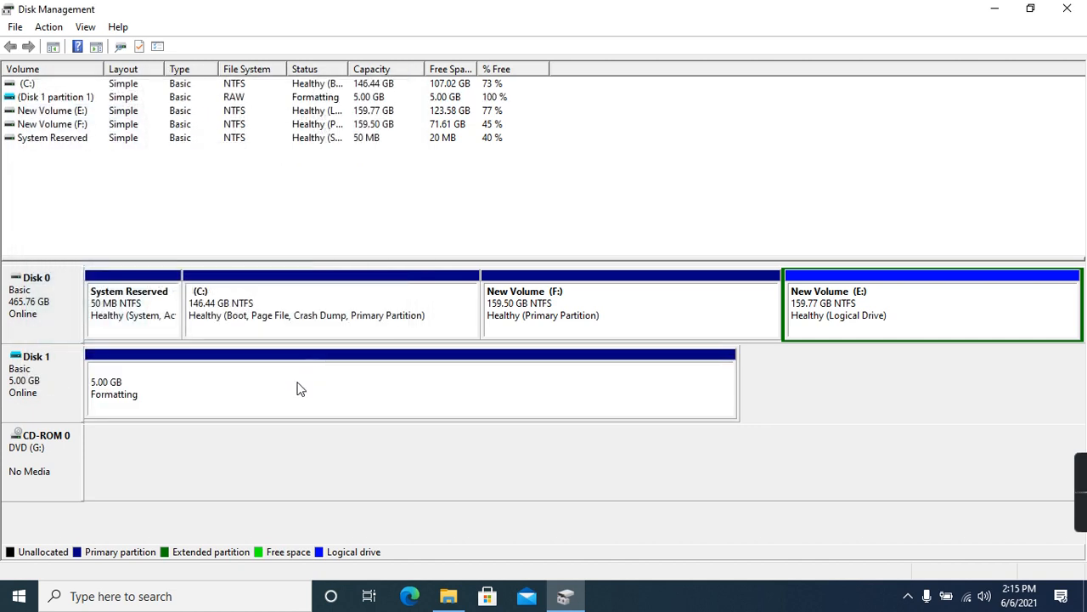
{"action": "left_click", "coordinate": [225, 406]}
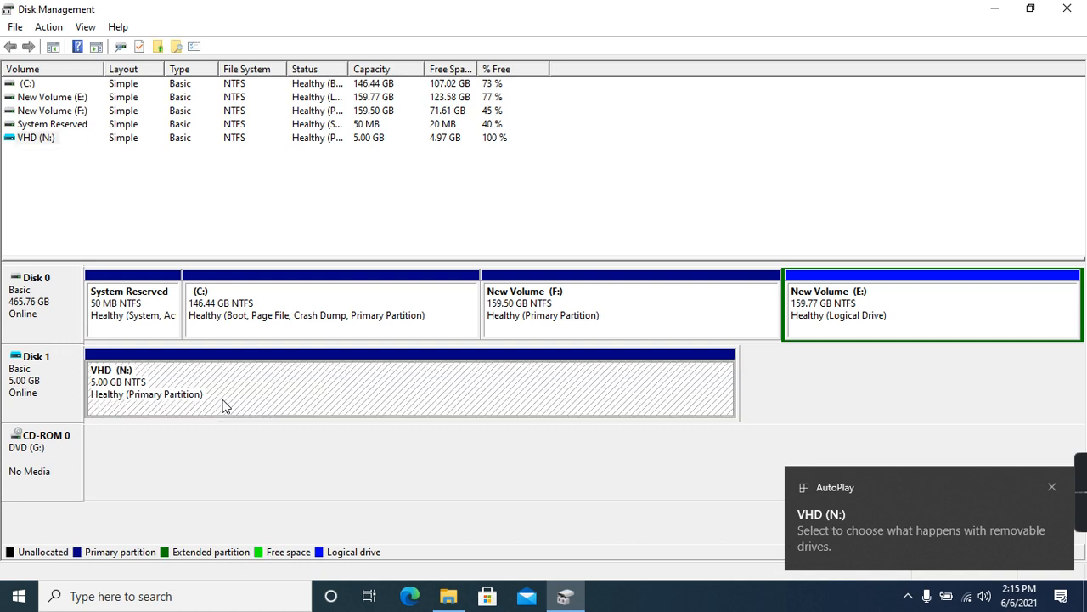
Step: Switch to File Explorer and open the VHD (N:) drive
{"action": "left_click", "coordinate": [449, 596]}
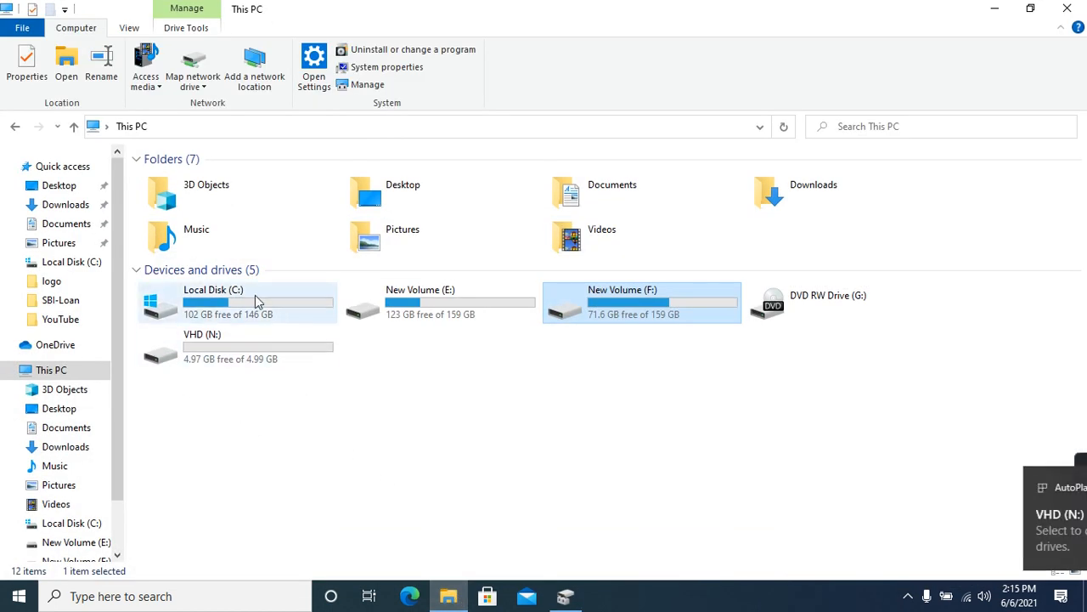
{"action": "left_click", "coordinate": [223, 346]}
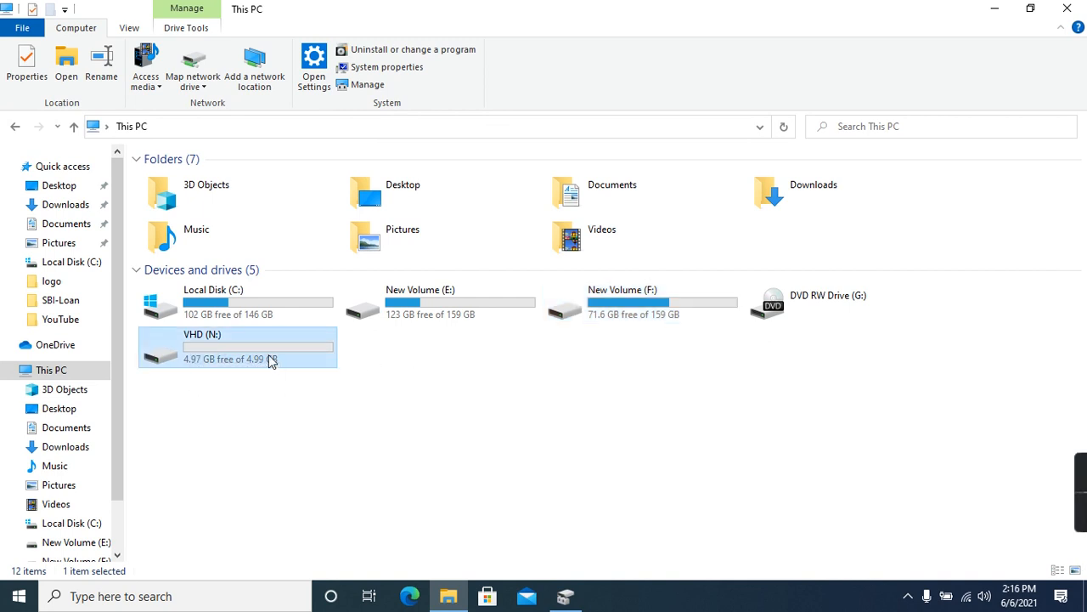
{"action": "right_click", "coordinate": [194, 352]}
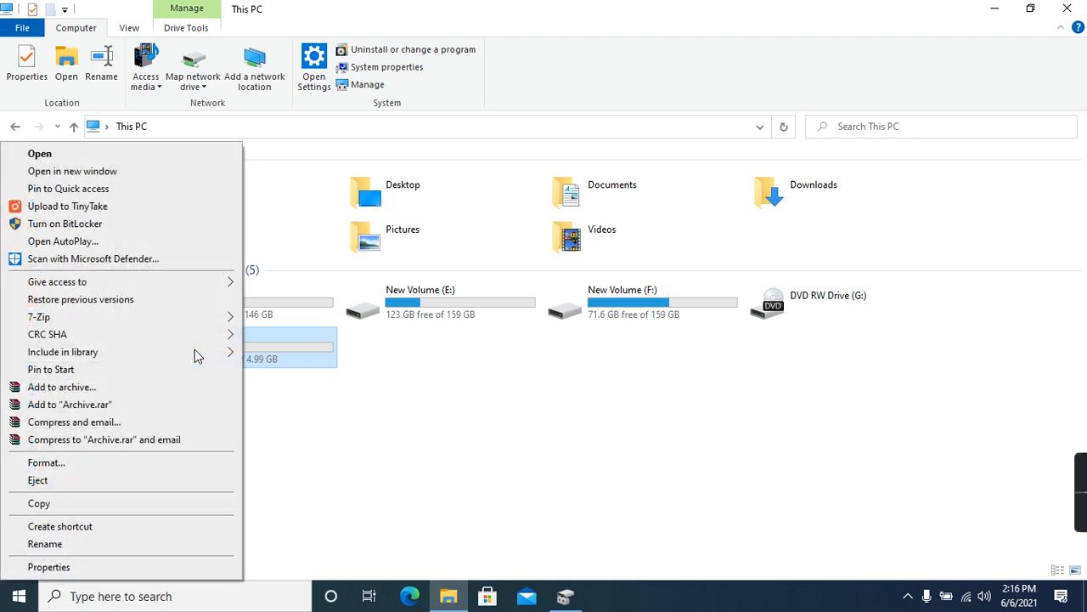
{"action": "left_click", "coordinate": [91, 158]}
Step: Create a new text document named test on the VHD (N:) drive, and return to the This PC overview
{"action": "right_click", "coordinate": [251, 241]}
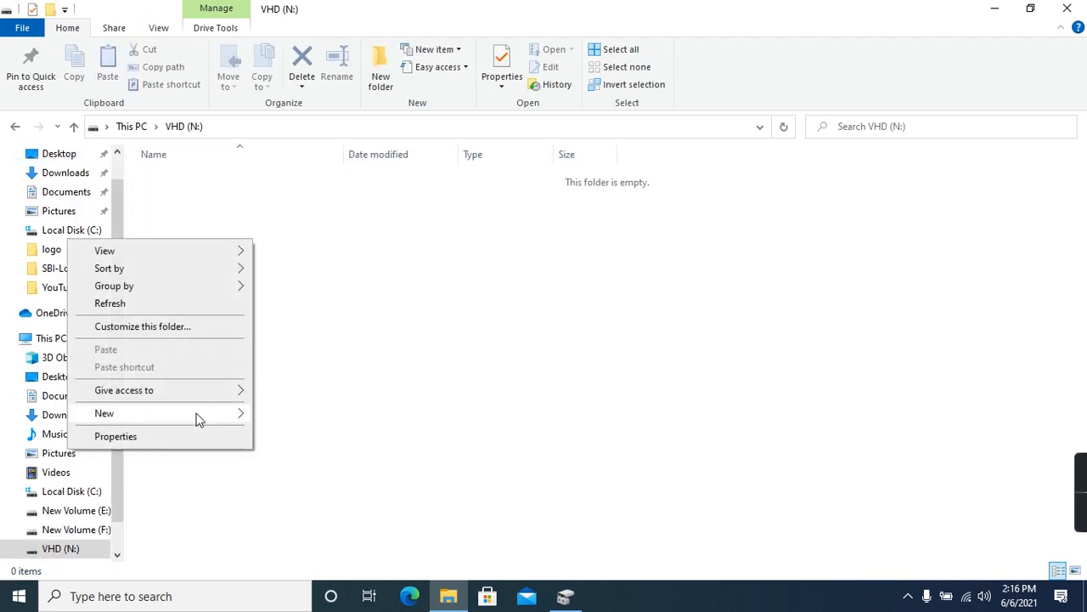
{"action": "mouse_move", "coordinate": [198, 420]}
{"action": "left_click", "coordinate": [316, 549]}
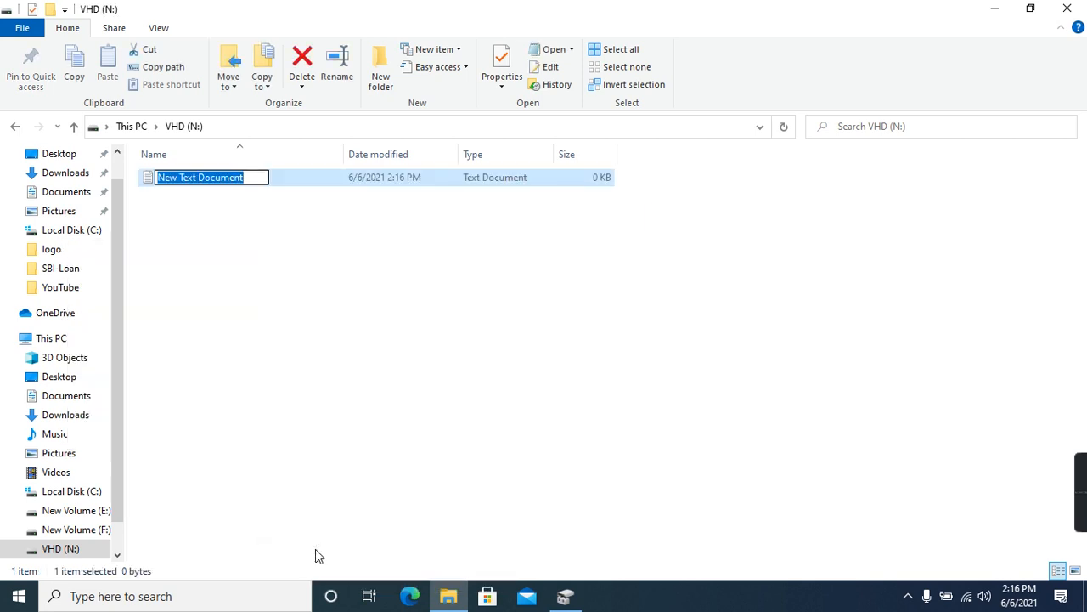
{"action": "type", "text": "test"}
{"action": "key", "text": "Return"}
{"action": "left_click", "coordinate": [328, 483]}
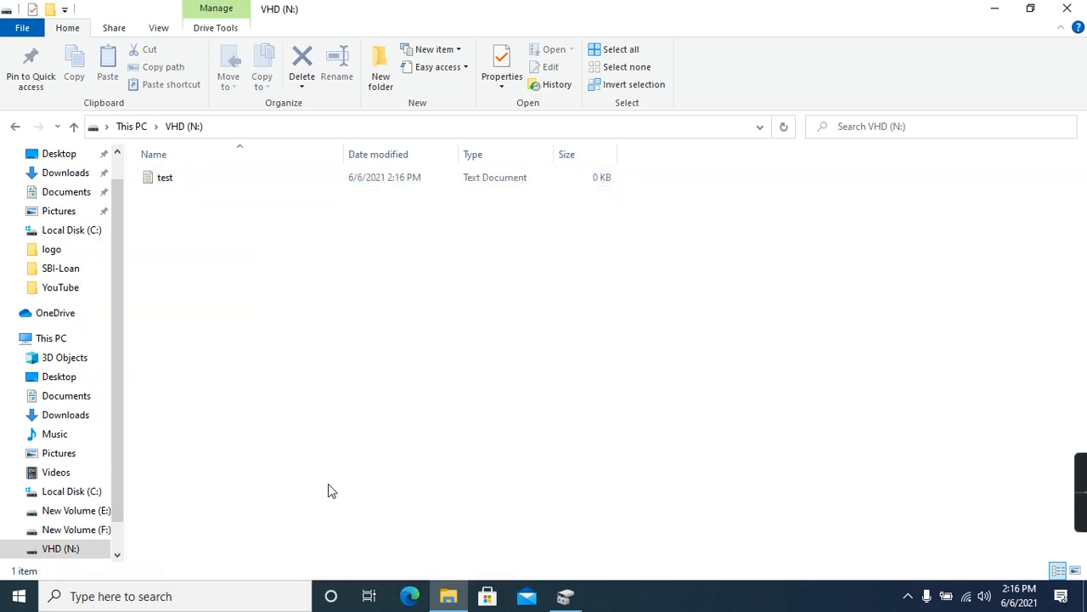
{"action": "left_click", "coordinate": [14, 127]}
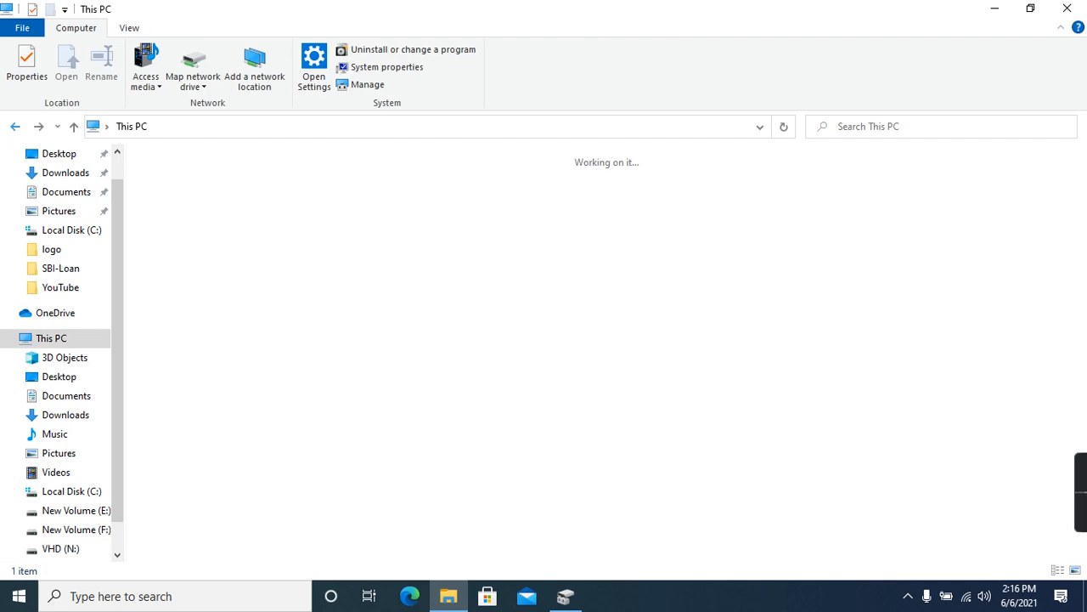
Step: Switch to Disk Management and detach the virtual hard disk that is mounted as Disk 1
{"action": "left_click", "coordinate": [568, 598]}
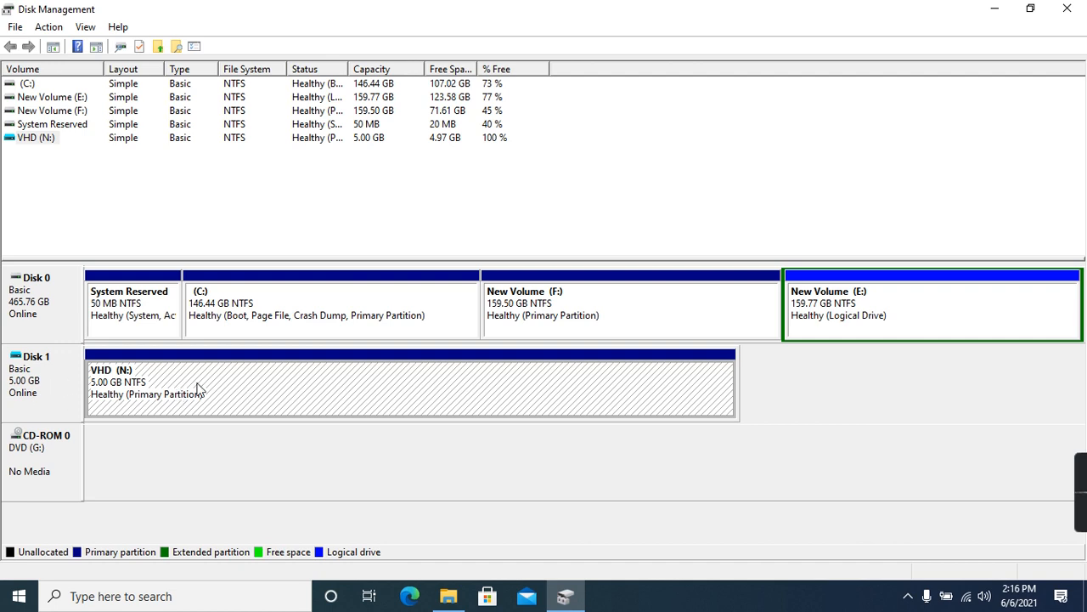
{"action": "right_click", "coordinate": [160, 382]}
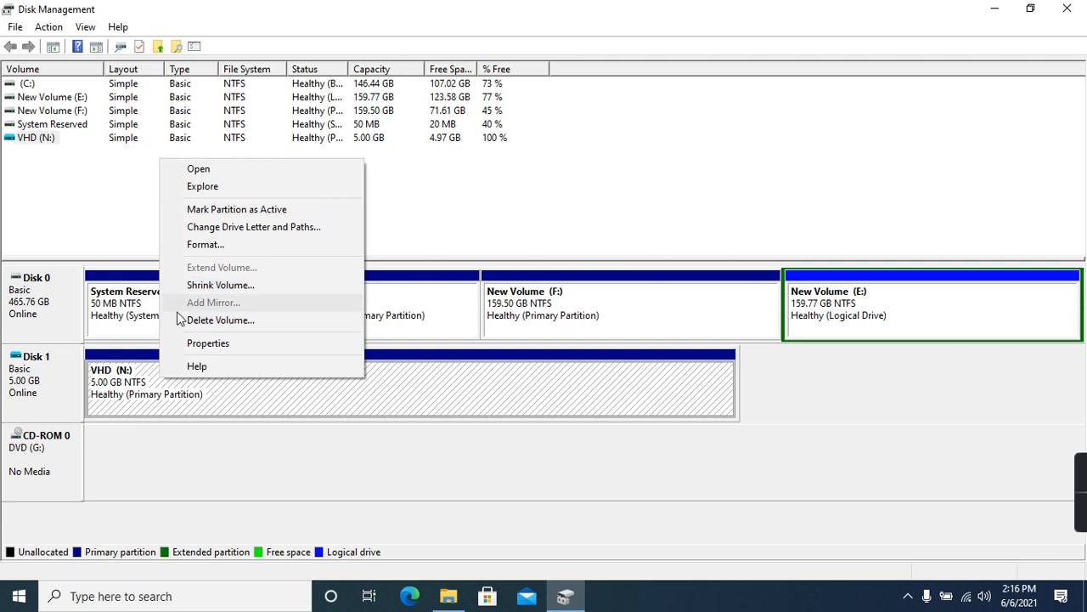
{"action": "left_click", "coordinate": [24, 383]}
{"action": "right_click", "coordinate": [24, 380]}
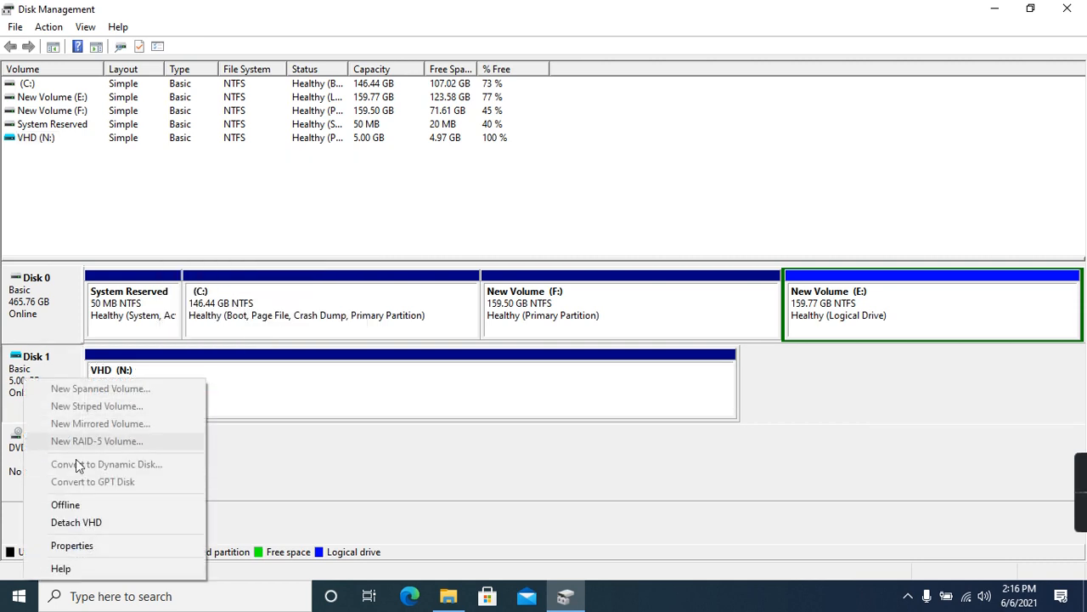
{"action": "left_click", "coordinate": [81, 525]}
{"action": "left_click", "coordinate": [580, 326]}
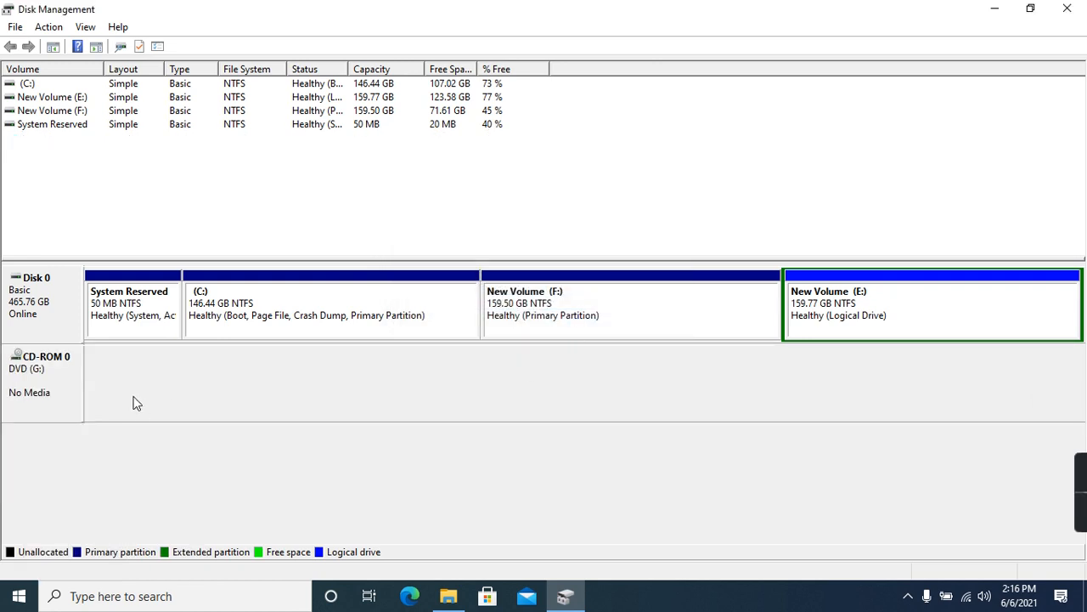
Step: Switch to File Explorer, copy the samba hard disk image file on Local Disk (C:), and minimize the window
{"action": "left_click", "coordinate": [449, 596]}
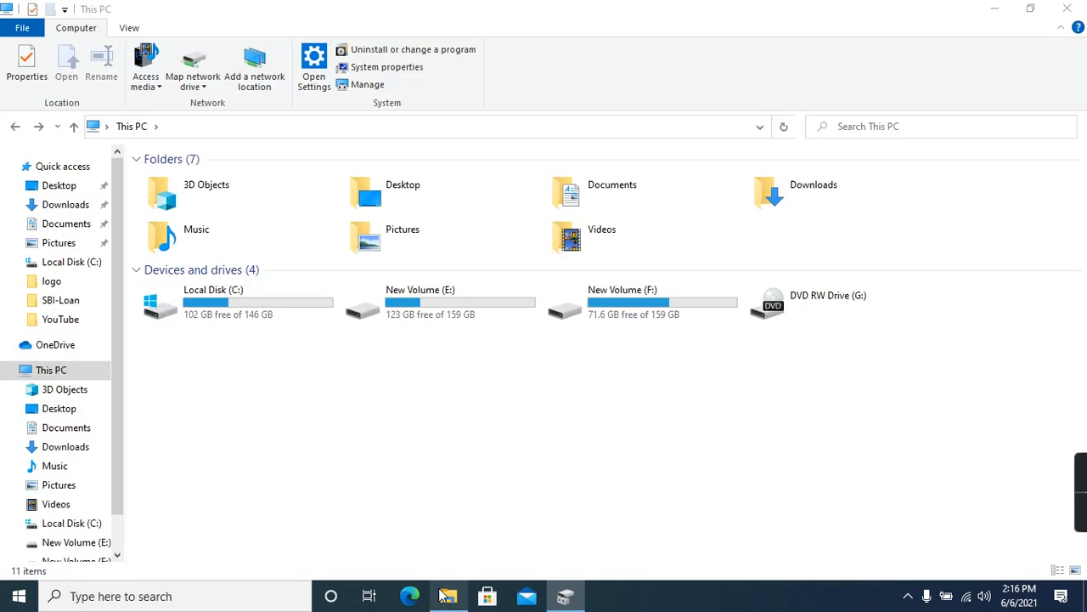
{"action": "double_click", "coordinate": [189, 306]}
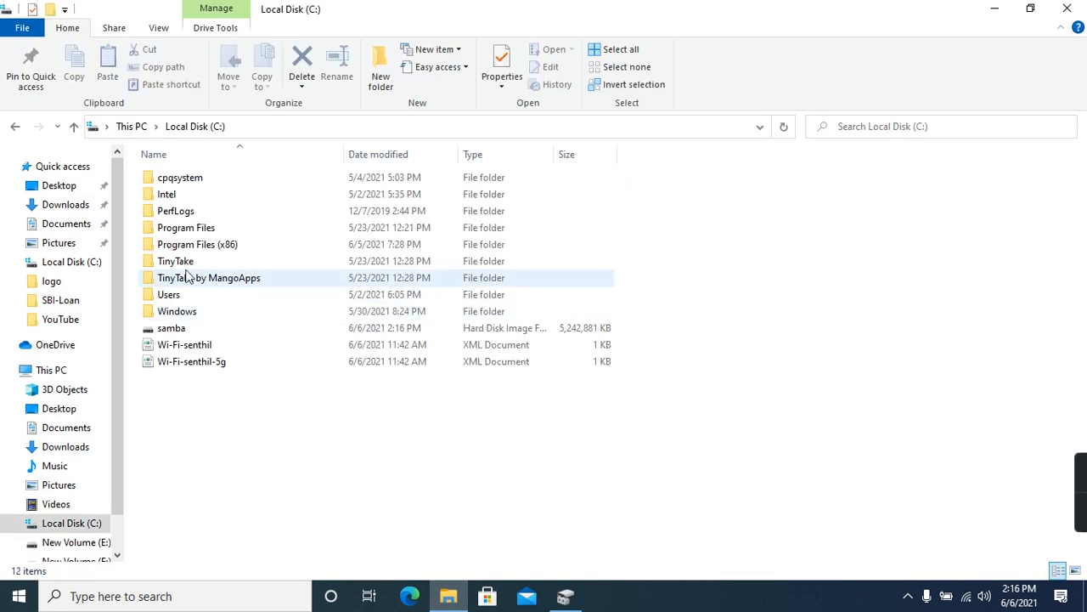
{"action": "left_click", "coordinate": [173, 330]}
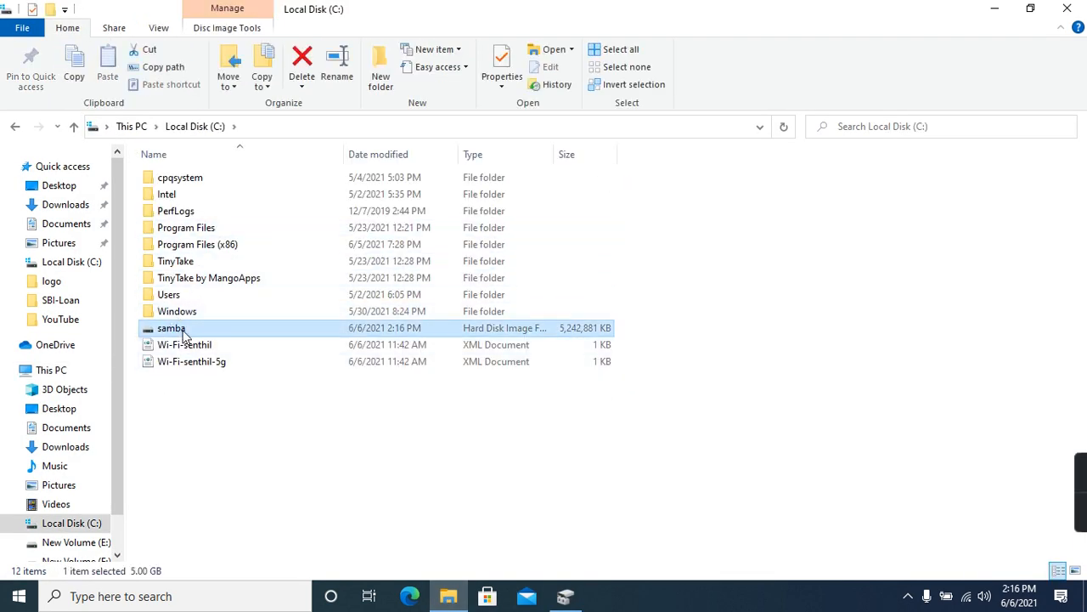
{"action": "left_click", "coordinate": [183, 330]}
{"action": "left_click", "coordinate": [196, 387]}
{"action": "left_click", "coordinate": [177, 329]}
{"action": "right_click", "coordinate": [167, 330]}
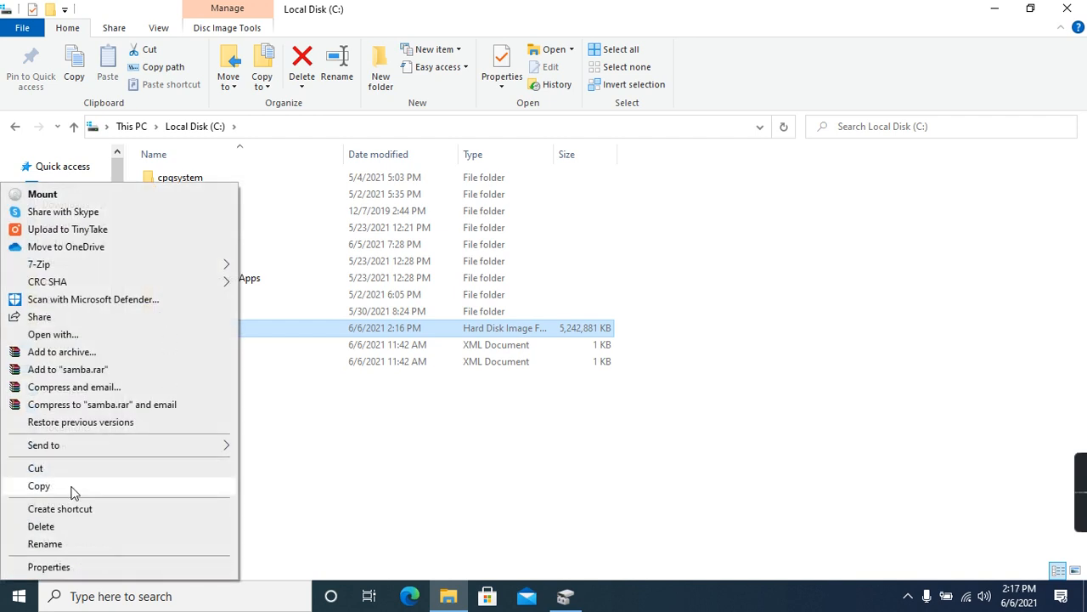
{"action": "left_click", "coordinate": [71, 490]}
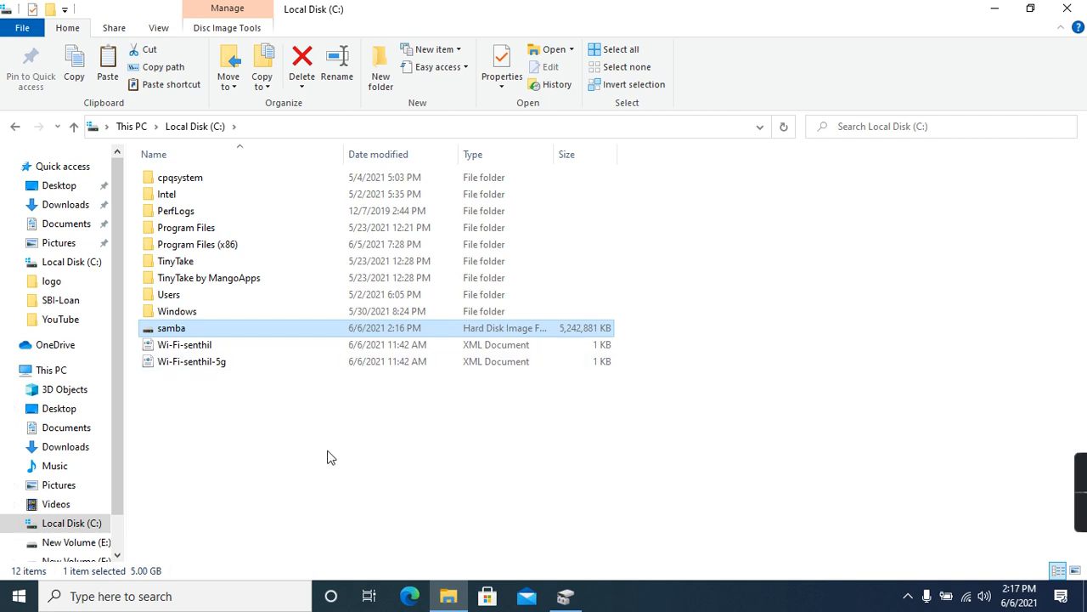
{"action": "left_click", "coordinate": [995, 11]}
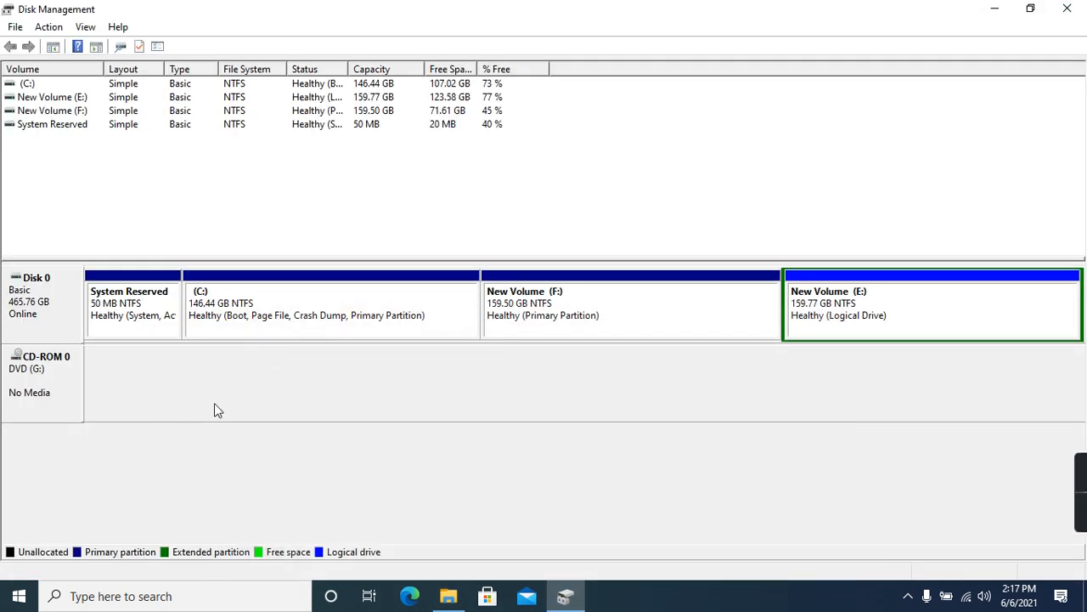
Step: Attach the samba virtual hard disk file from Local Disk (C:) without making it read-only
{"action": "left_click", "coordinate": [49, 29]}
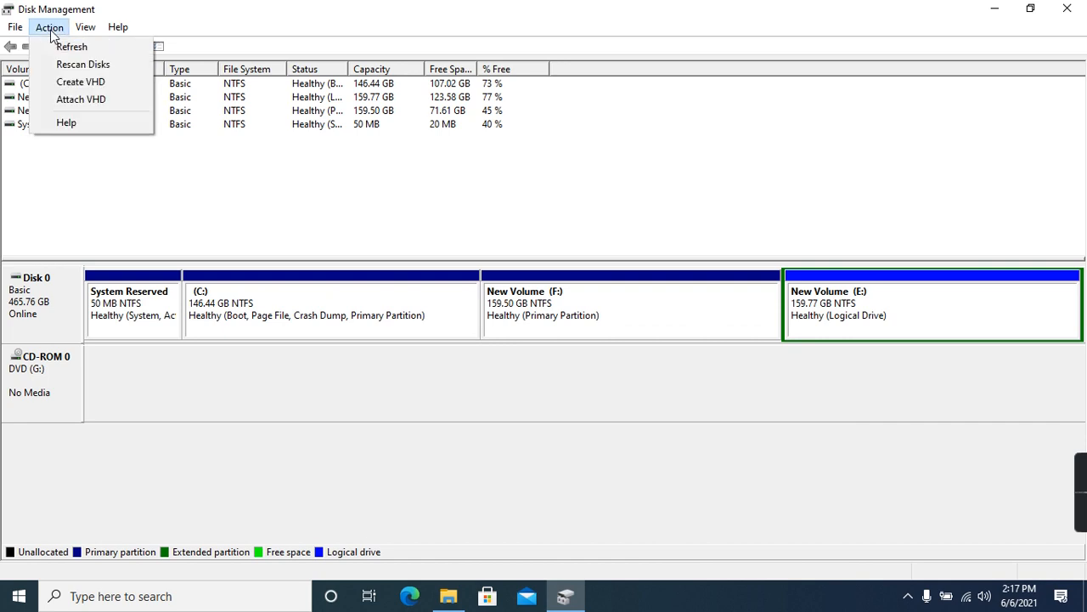
{"action": "left_click", "coordinate": [89, 100]}
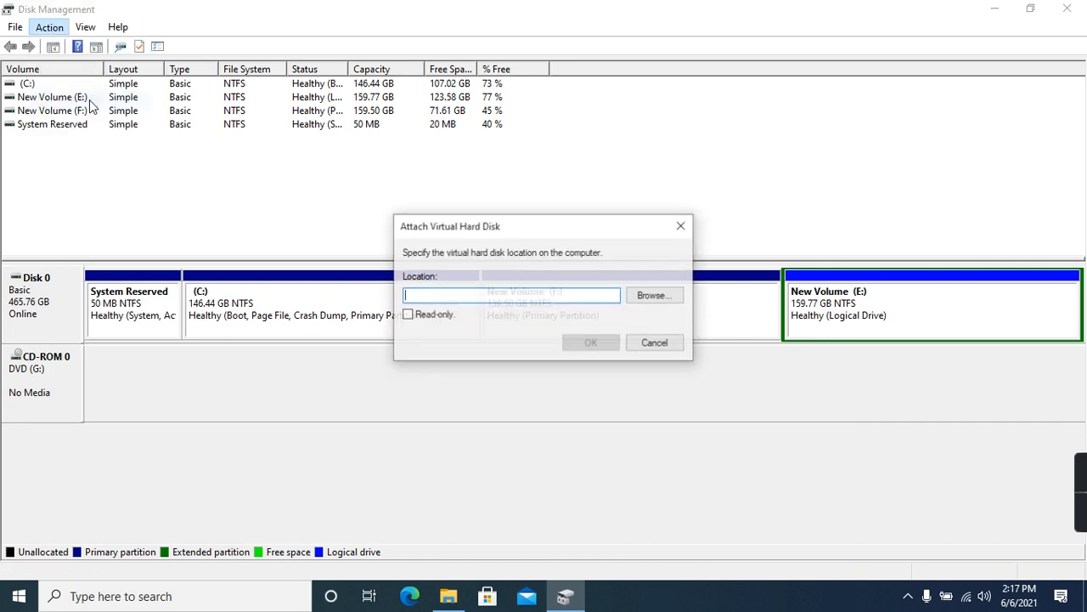
{"action": "left_click", "coordinate": [656, 297]}
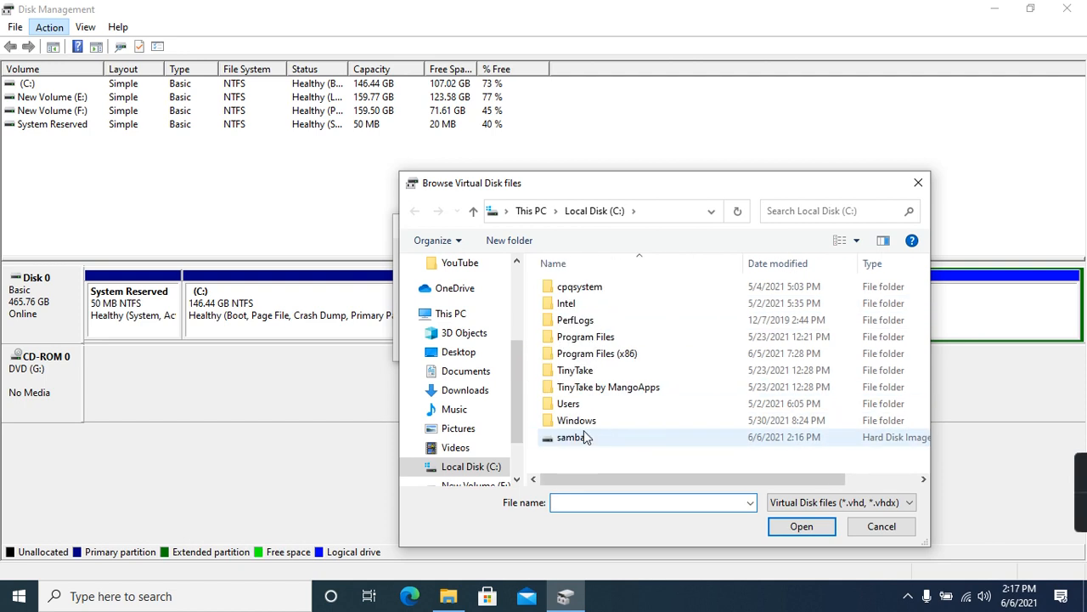
{"action": "left_click", "coordinate": [575, 437]}
{"action": "left_click", "coordinate": [802, 526]}
{"action": "left_click", "coordinate": [583, 342]}
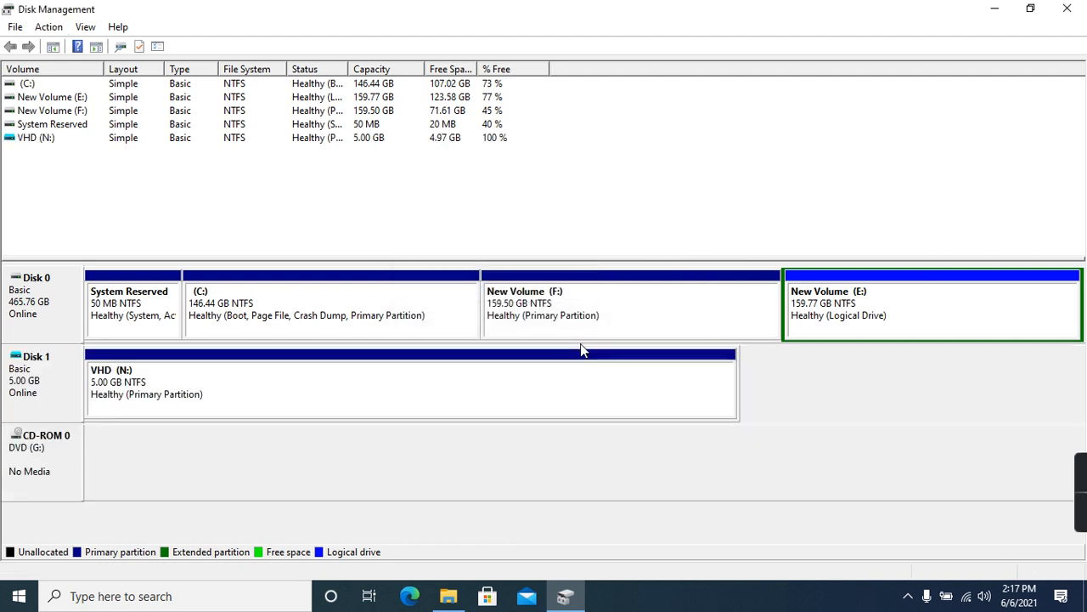
Step: Open the VHD (N:) volume from Disk 1, view its test text document, and close both windows
{"action": "right_click", "coordinate": [249, 401]}
{"action": "left_click", "coordinate": [115, 387]}
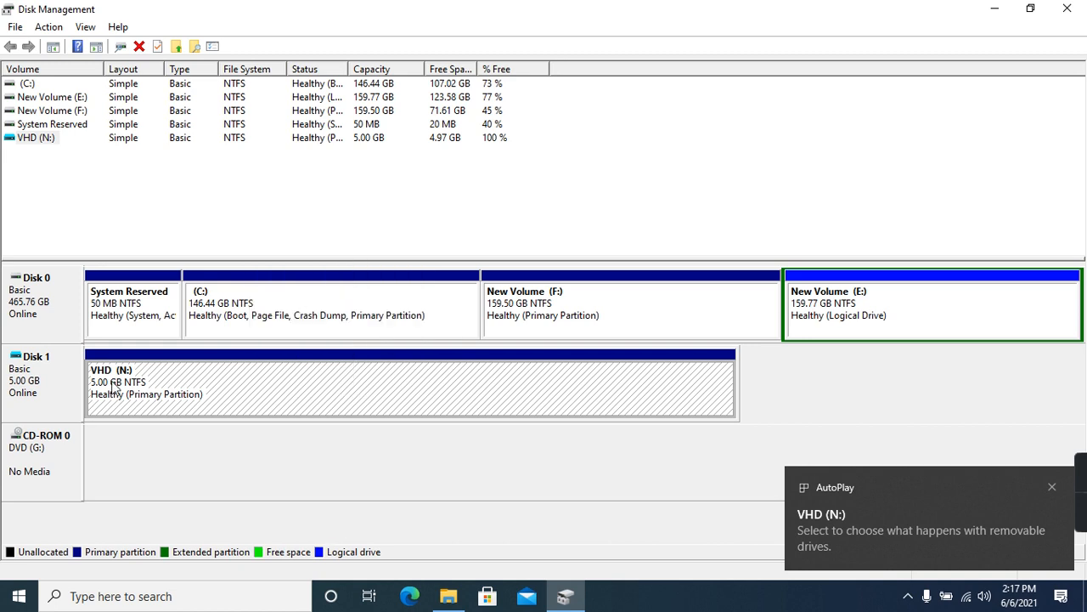
{"action": "right_click", "coordinate": [115, 388]}
{"action": "left_click", "coordinate": [144, 175]}
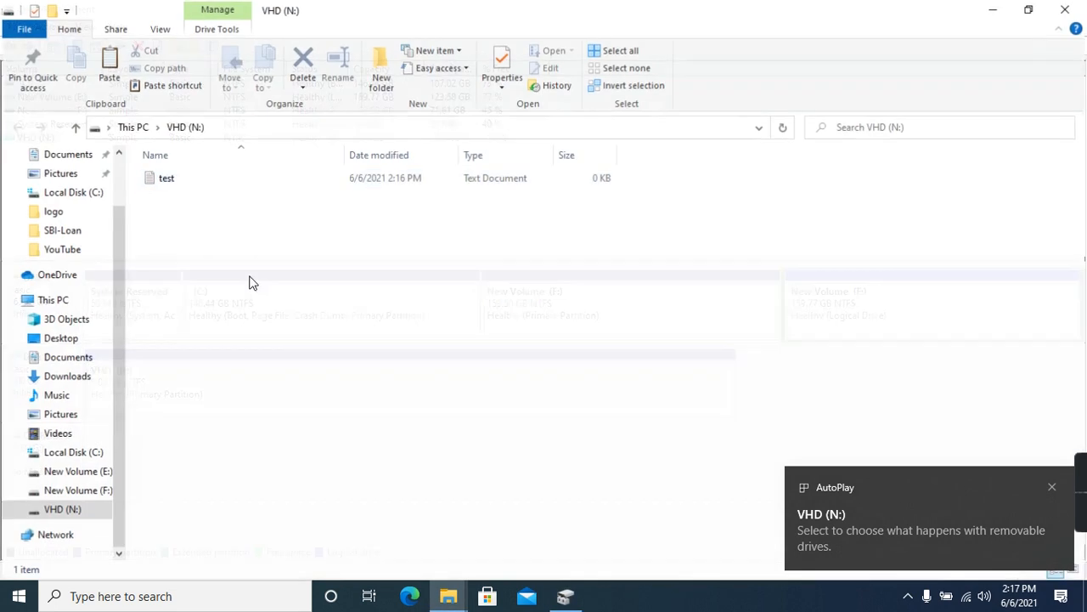
{"action": "left_click", "coordinate": [163, 180]}
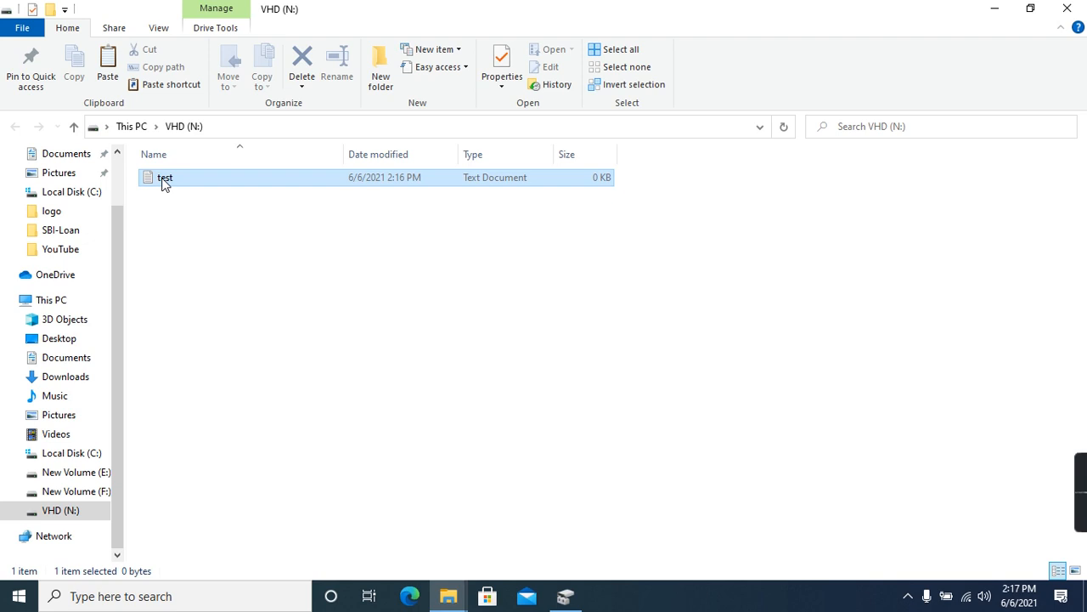
{"action": "double_click", "coordinate": [164, 182]}
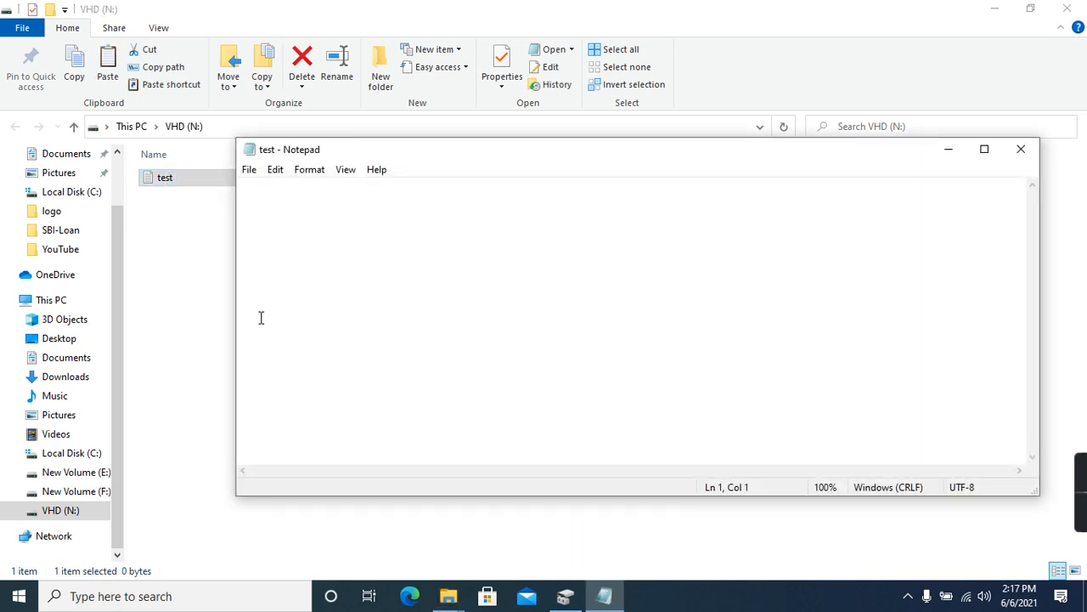
{"action": "left_click", "coordinate": [1020, 149]}
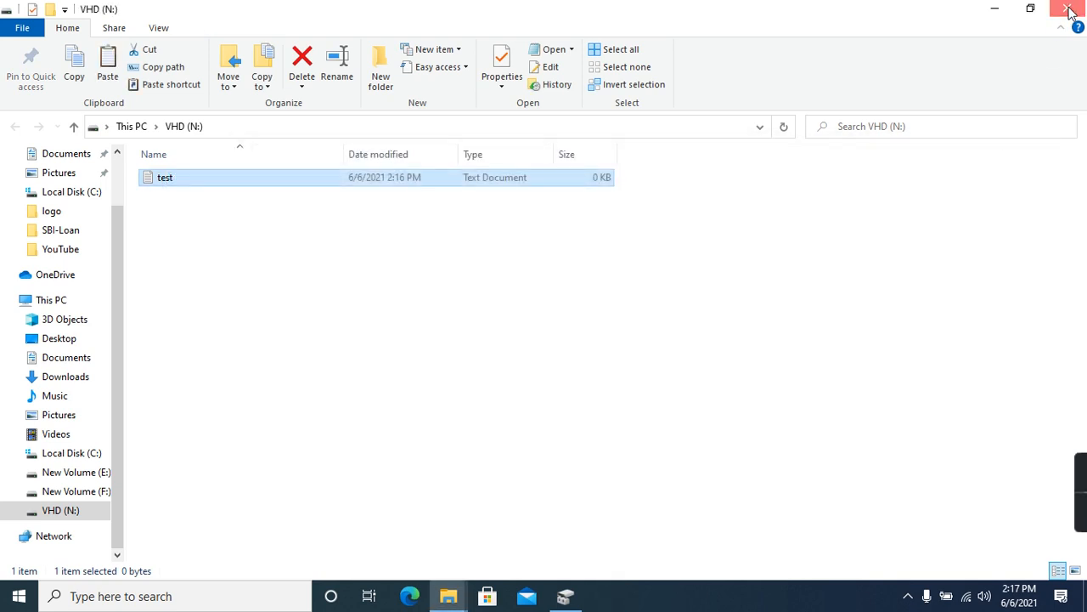
{"action": "left_click", "coordinate": [1067, 9]}
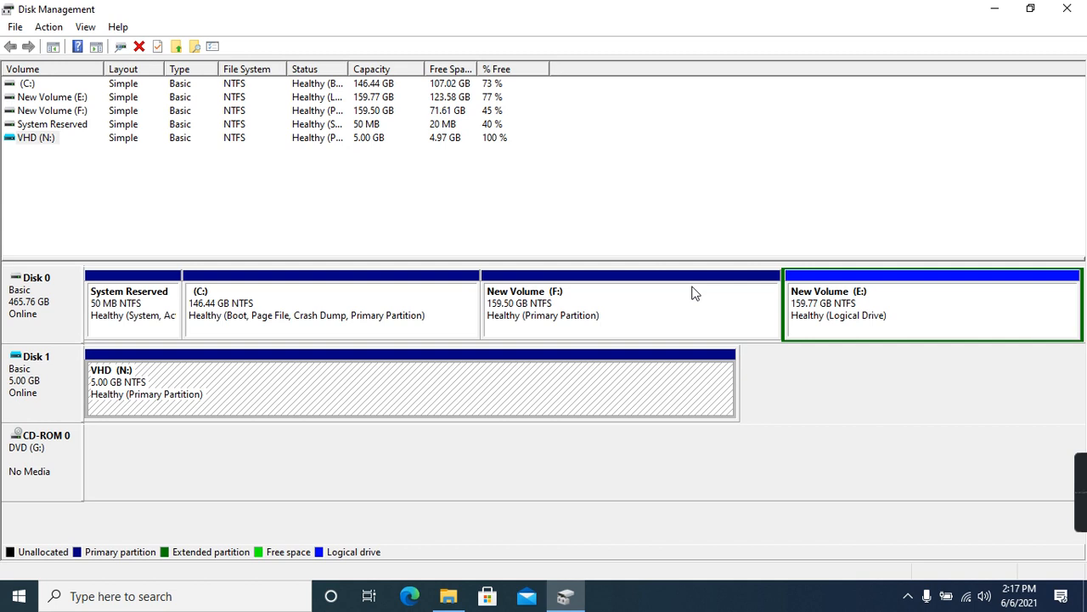